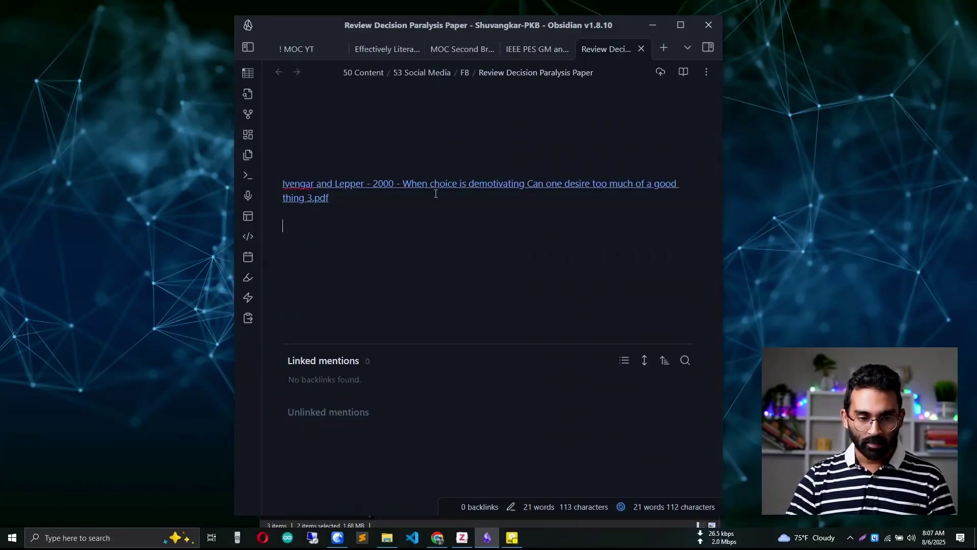
Open the linked "When choice is demotivating" PDF from the review note in its own tab instead of a split pane.
left_click(432, 186, "ctrl")
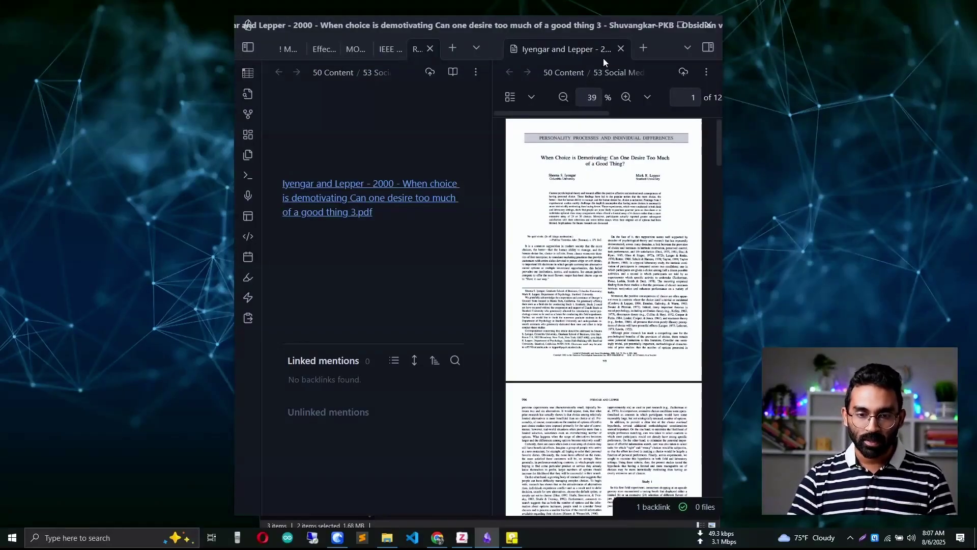
left_click(620, 48)
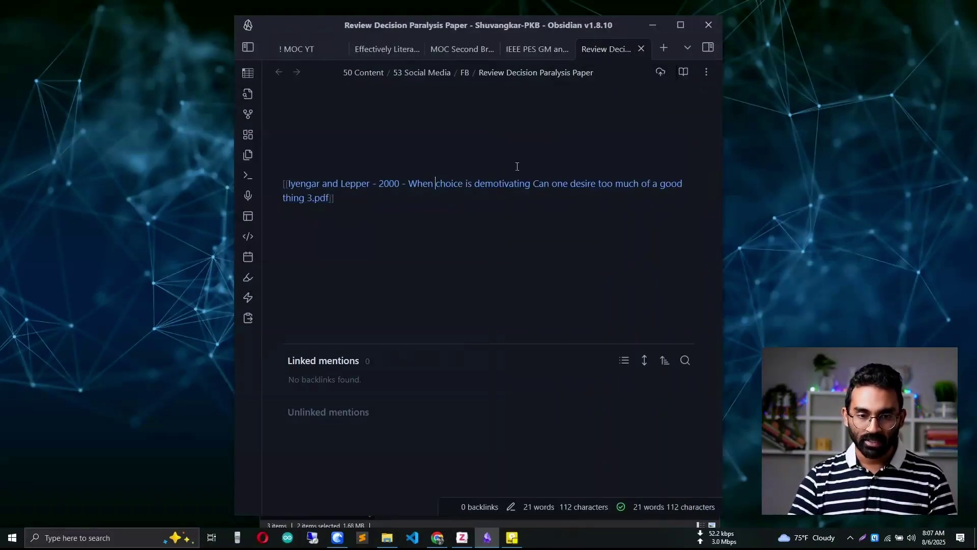
left_click(480, 183, "ctrl")
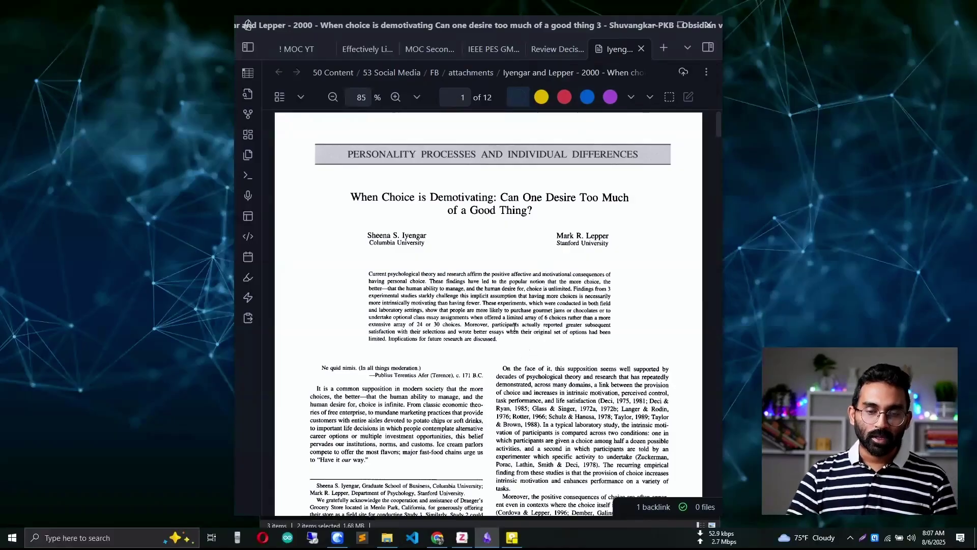
Copy the opening sentence on page 1, from "It is a common supposition" to "choice is infinite", as a link to the selection.
scroll(507, 320, "down", 1)
scroll(507, 319, "down", 2)
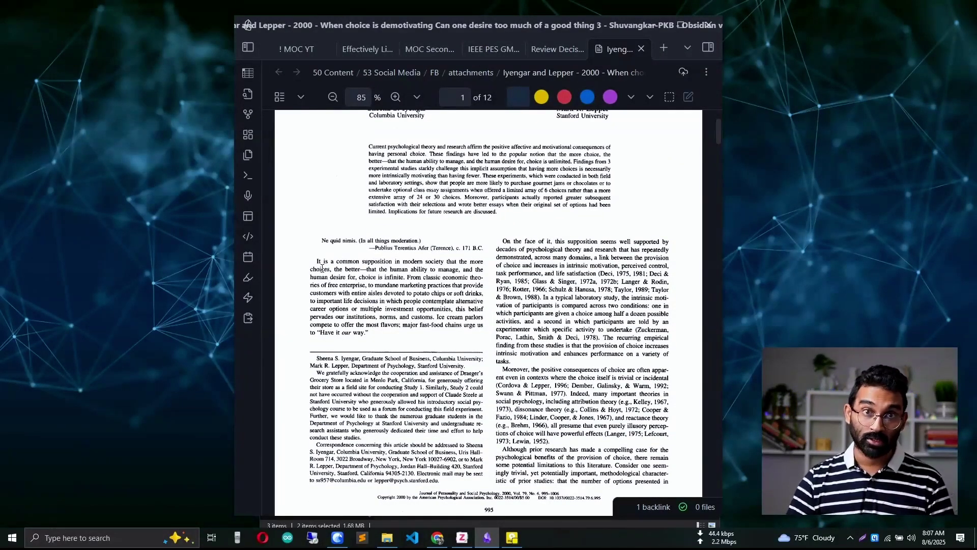
scroll(321, 268, "up", 5, "ctrl")
left_click_drag(303, 265, 439, 290)
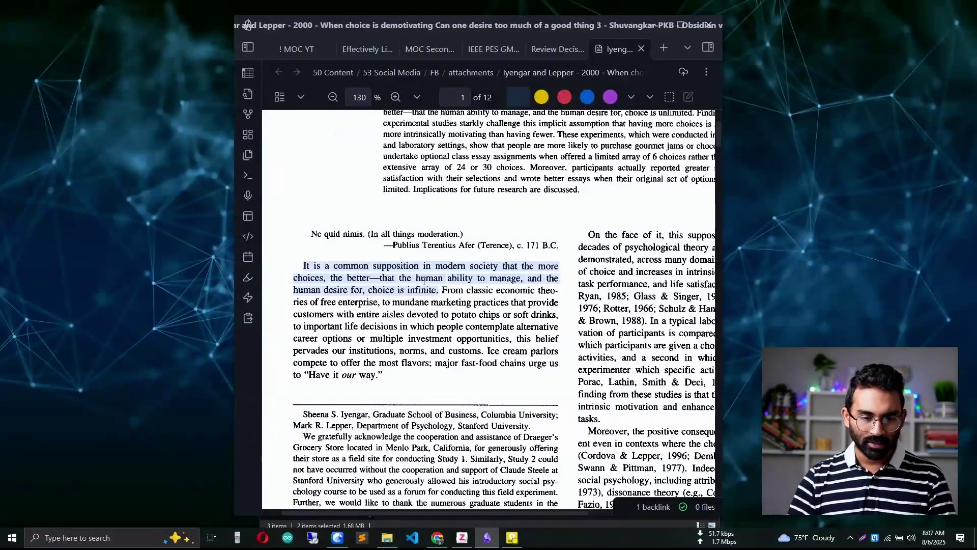
Add a divider below the PDF link in the Review Decision Paralysis Paper note and paste the copied page 1 quote under it.
left_click(549, 54)
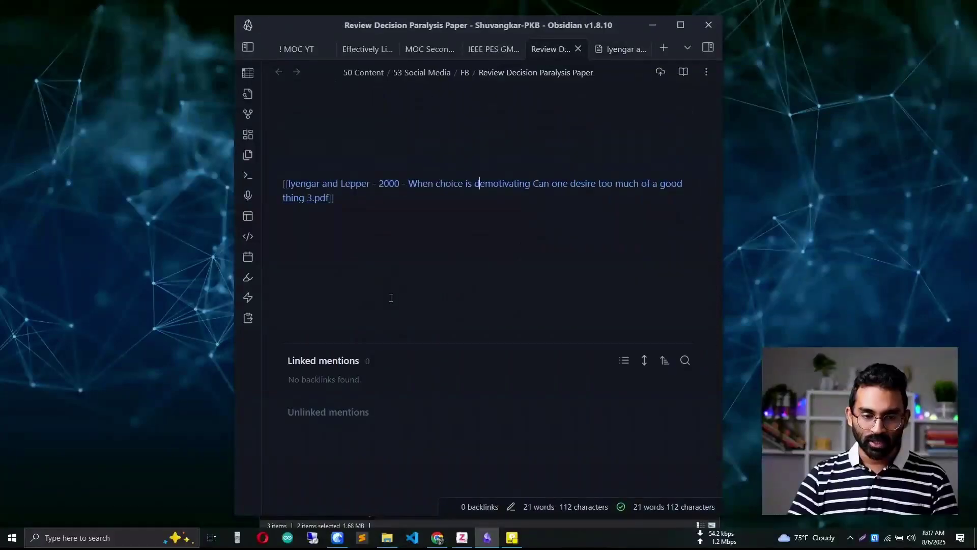
left_click(367, 257)
type("---")
key("Return")
type("Iyengar and Lepper - 2000 - When choice is demotivating Can one desire too much of a good thing 3, p.1 It is a common supposition in modern society that the more choices, the better--that the human ability to manage, and the human desire for, choice is infinite.")
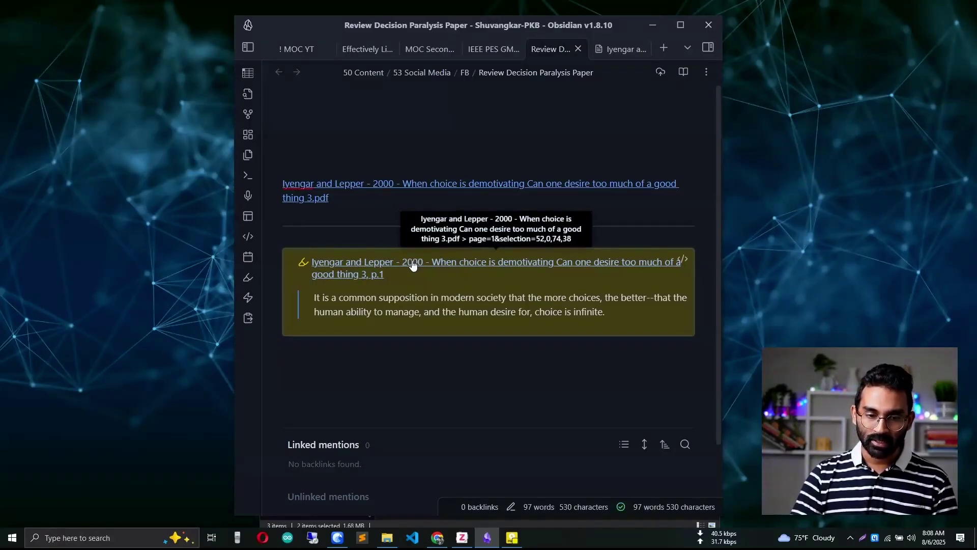
key("shift+Up")
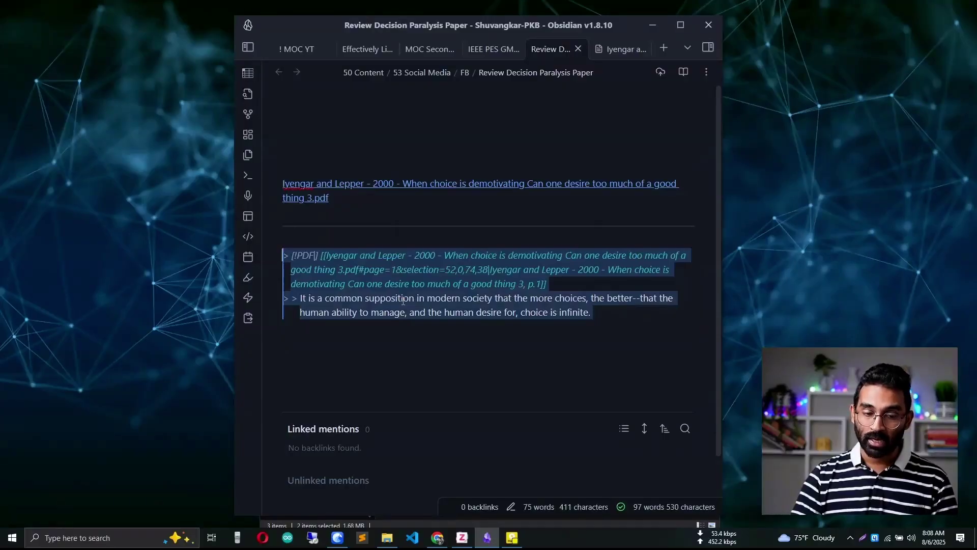
key("shift+Down")
Copy the page 2 sentence "Study 1 involved a field experiment … Menlo Park, California." from the PDF and paste it below the first quote.
left_click(614, 52)
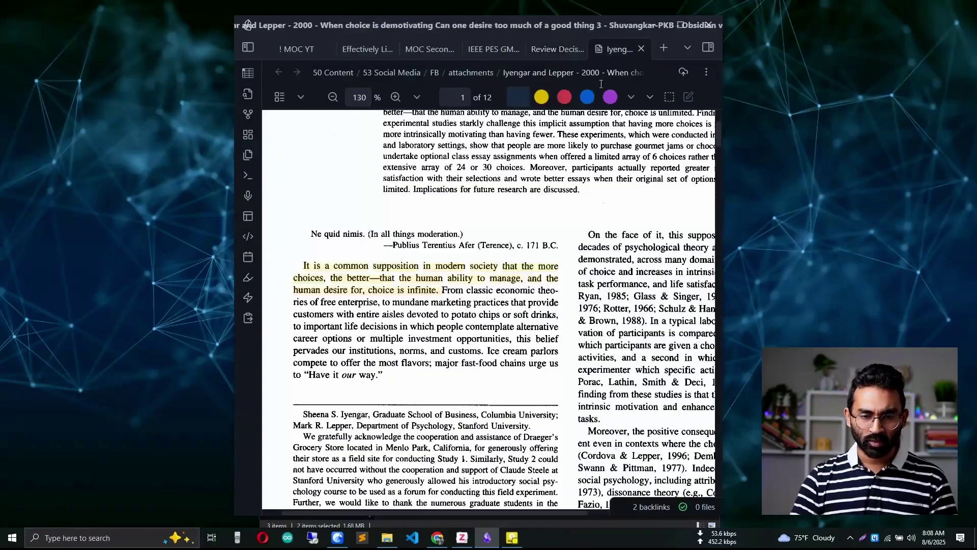
scroll(478, 314, "down", 3)
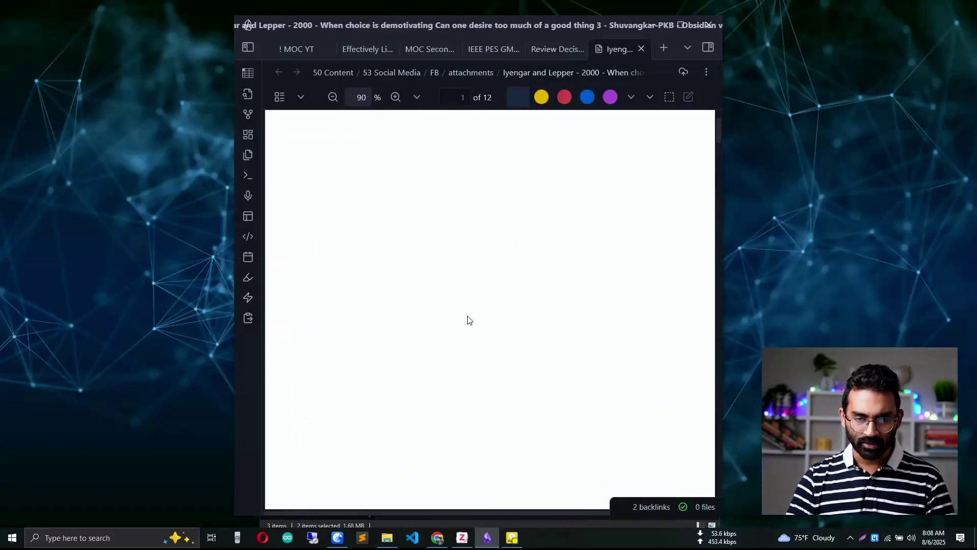
scroll(468, 317, "down", 10)
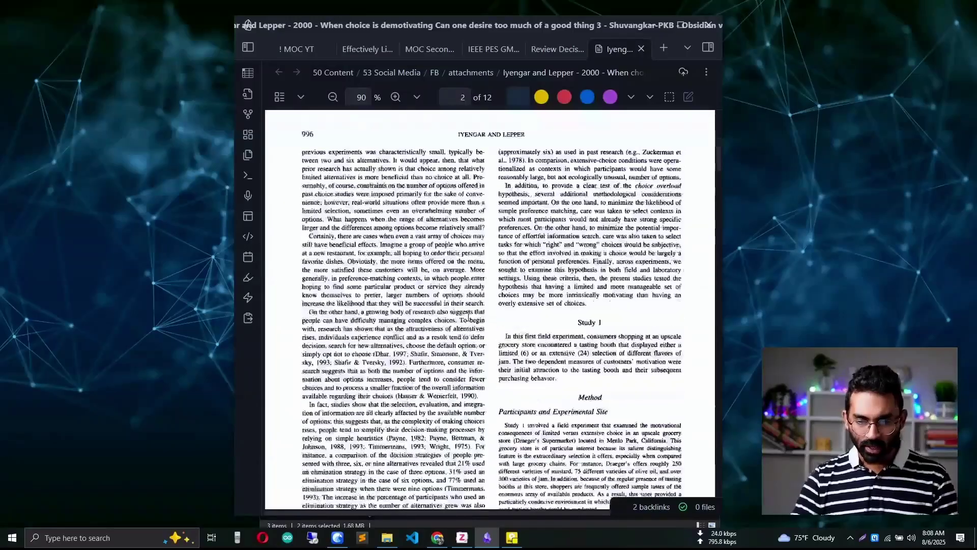
scroll(493, 313, "down", 5)
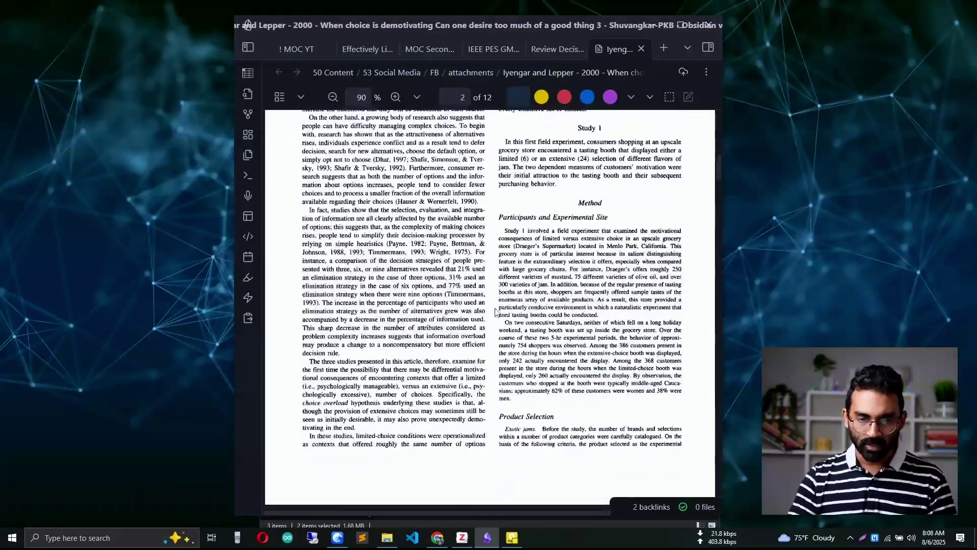
scroll(668, 236, "up", 4)
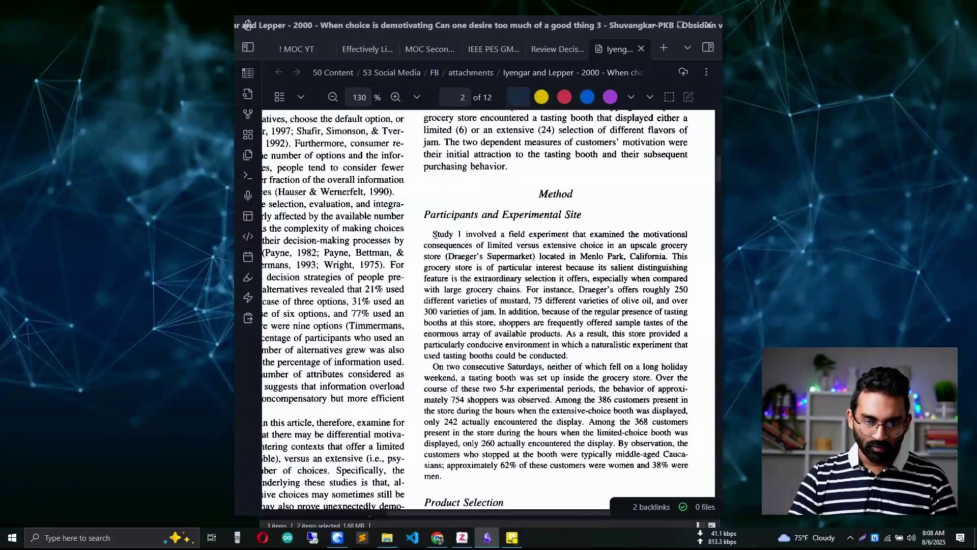
left_click_drag(434, 233, 503, 256)
left_click(504, 255)
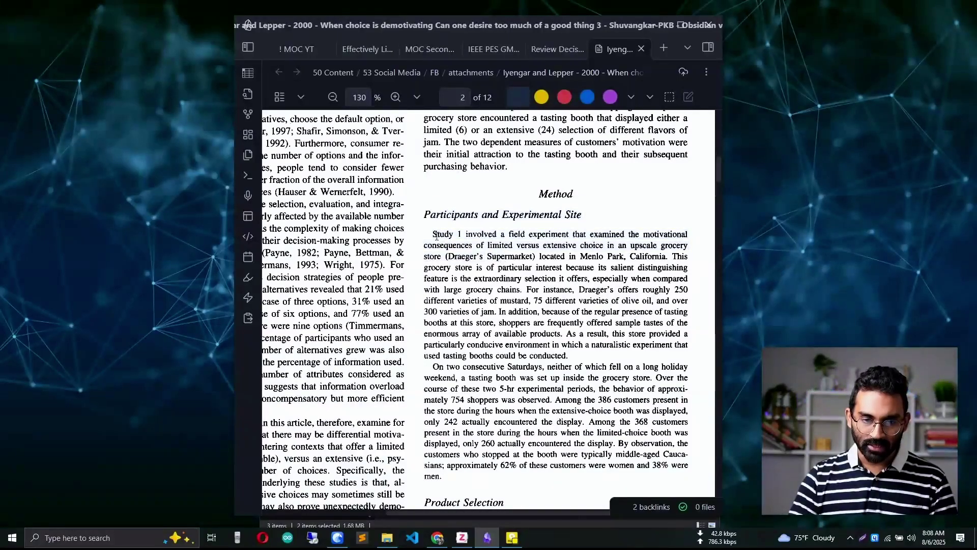
left_click_drag(434, 234, 668, 254)
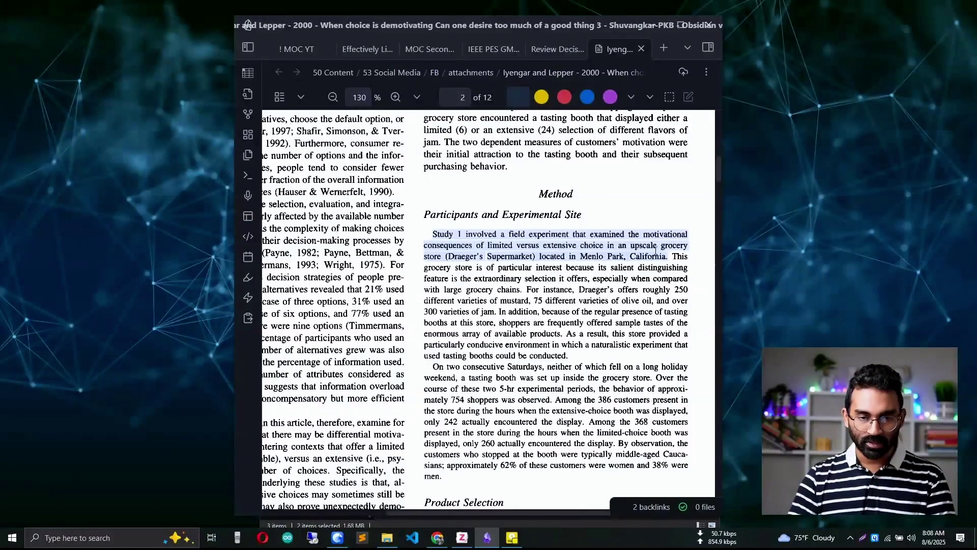
left_click(545, 50)
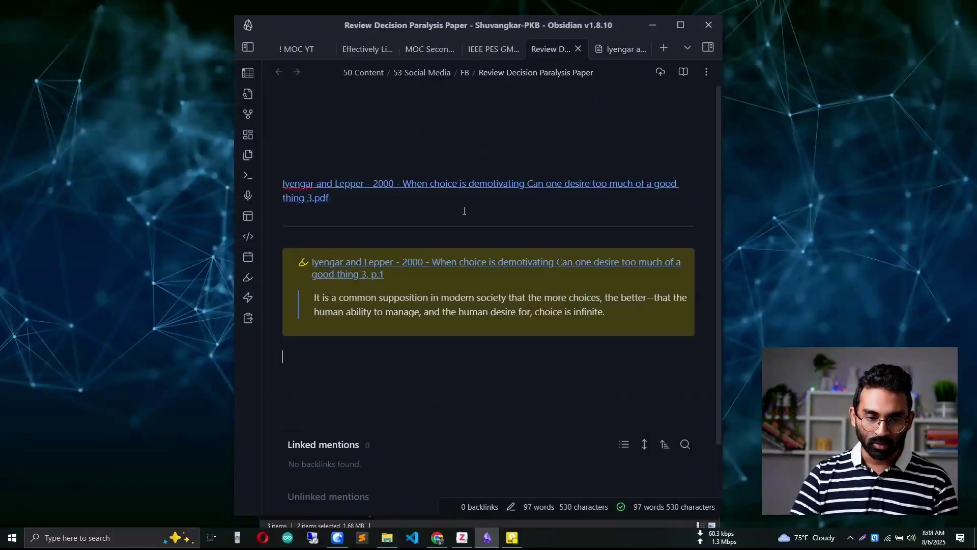
key("ctrl+v")
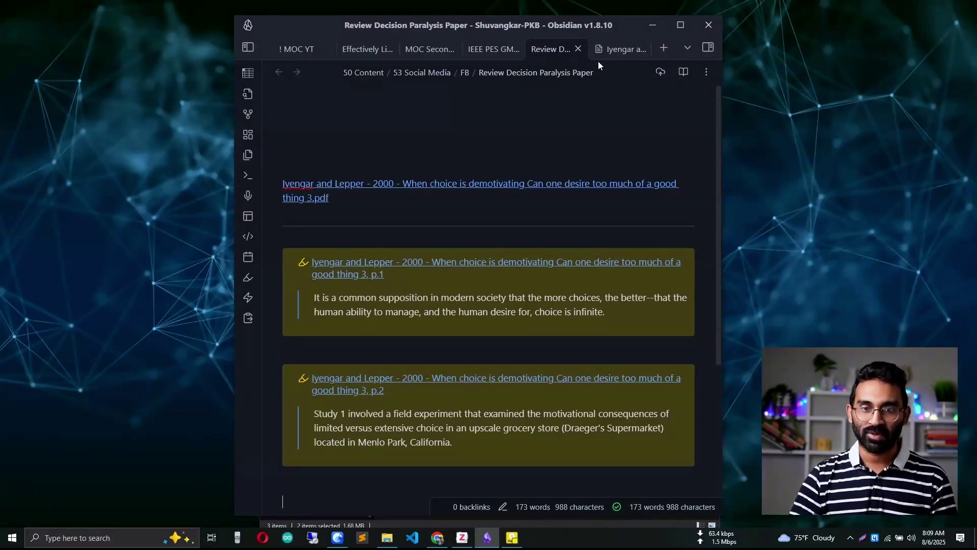
Close the PDF tab and reopen the paper at the quoted passages through the p.1 and p.2 links in the note.
left_click(611, 53)
key("ctrl+w")
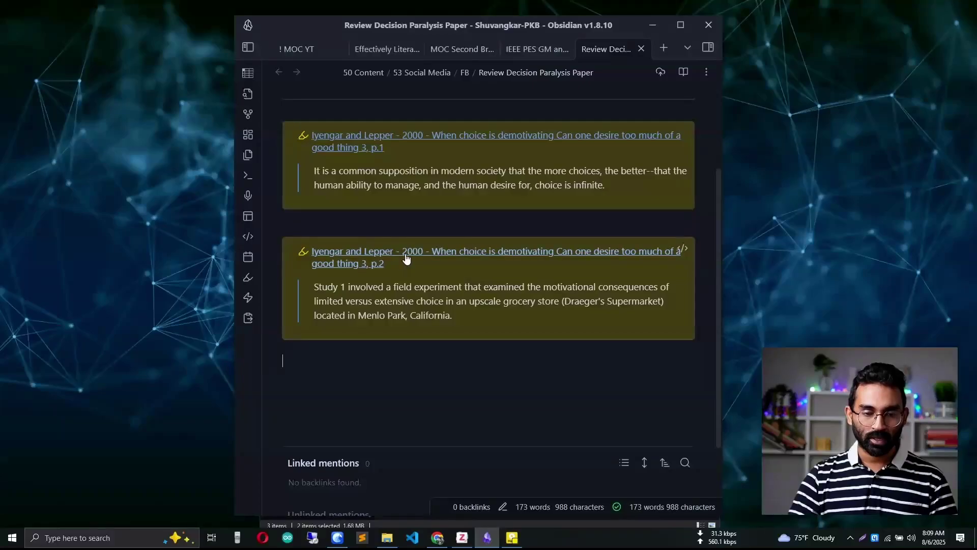
left_click(406, 259)
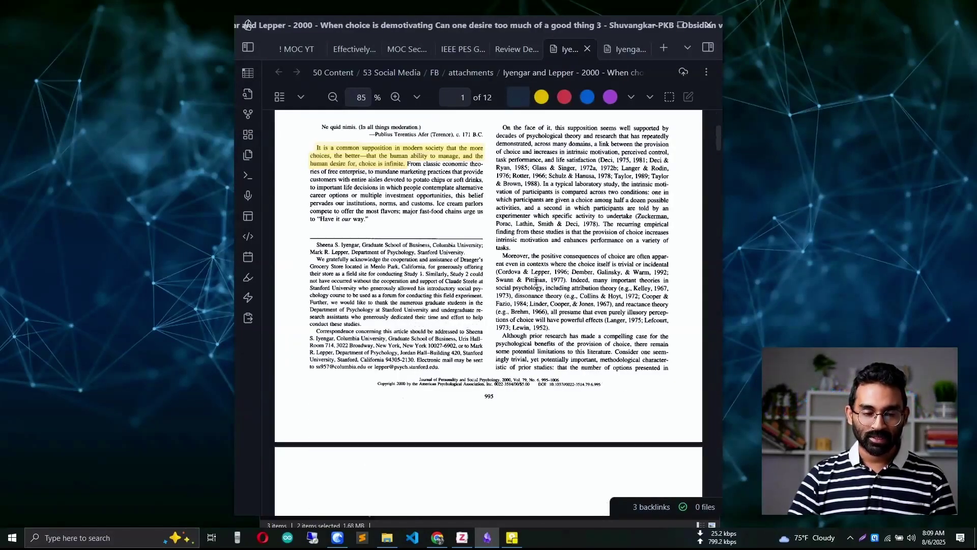
scroll(535, 280, "up", 4)
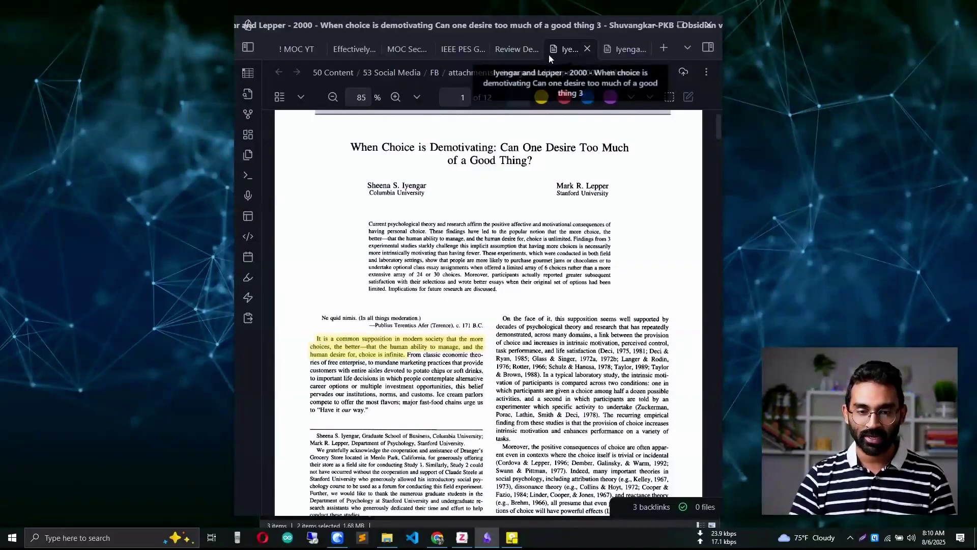
Close the review note and reopen it at the matching quote from the highlighted Study 1 passage in the PDF.
left_click(515, 51)
middle_click(515, 51)
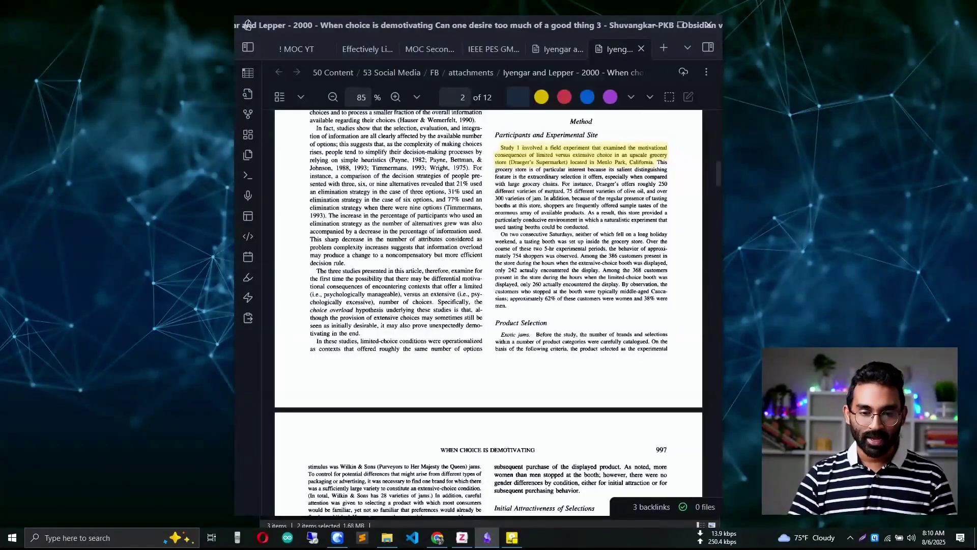
right_click(556, 159)
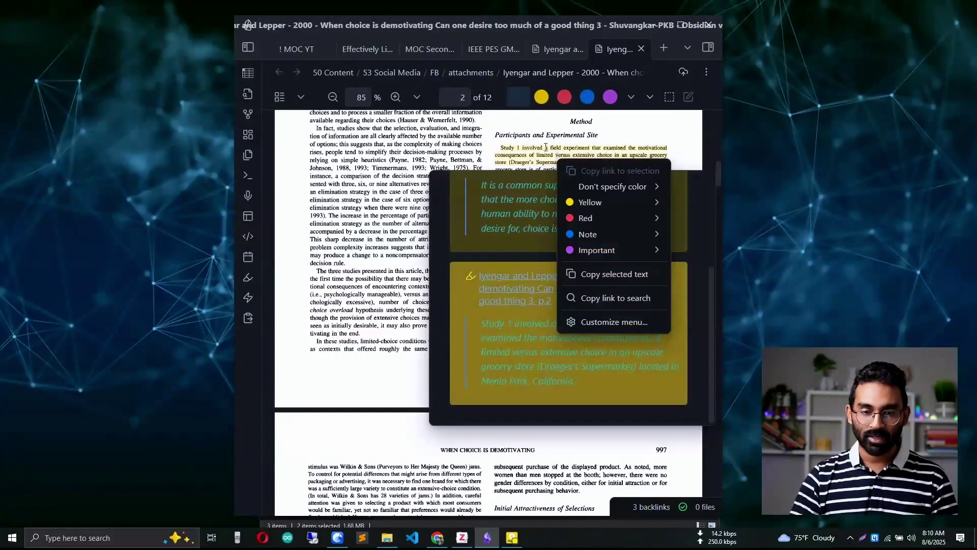
double_click(544, 151)
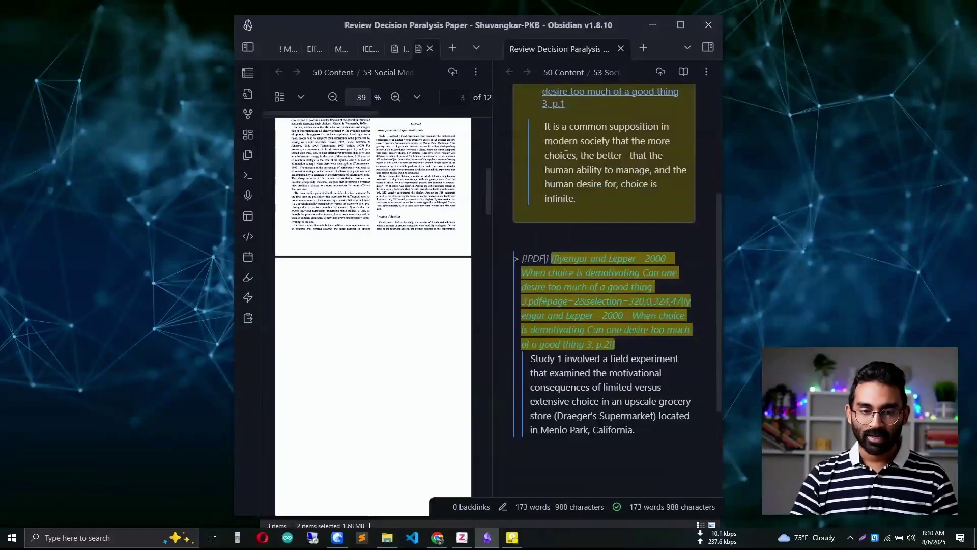
scroll(570, 314, "down", 1)
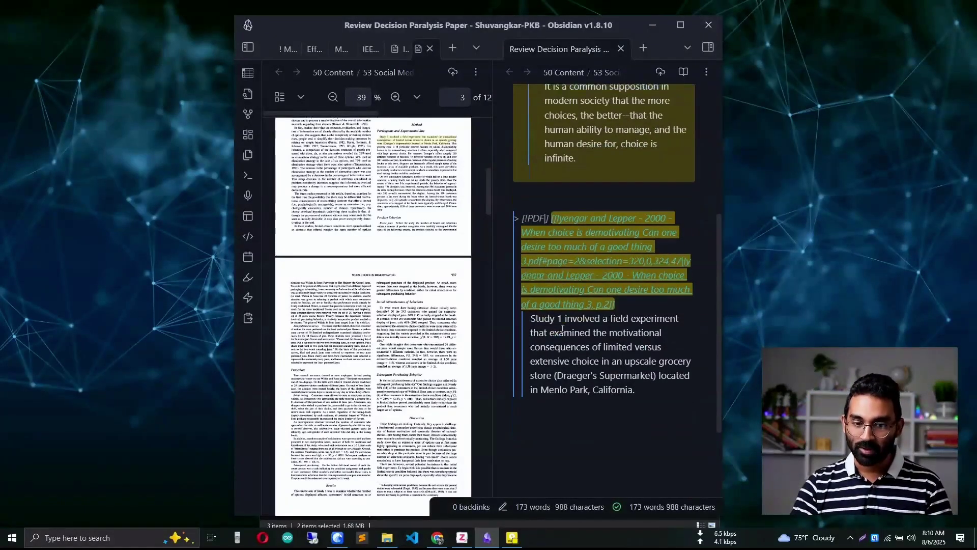
scroll(571, 314, "up", 1)
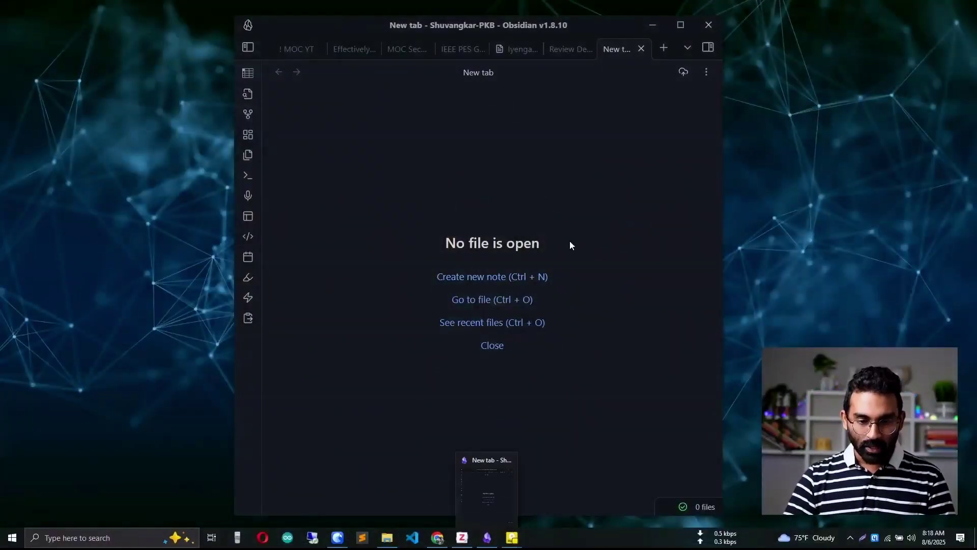
Find and open the Zettelkasten Note Taking Method note in the empty tab.
left_click(585, 213)
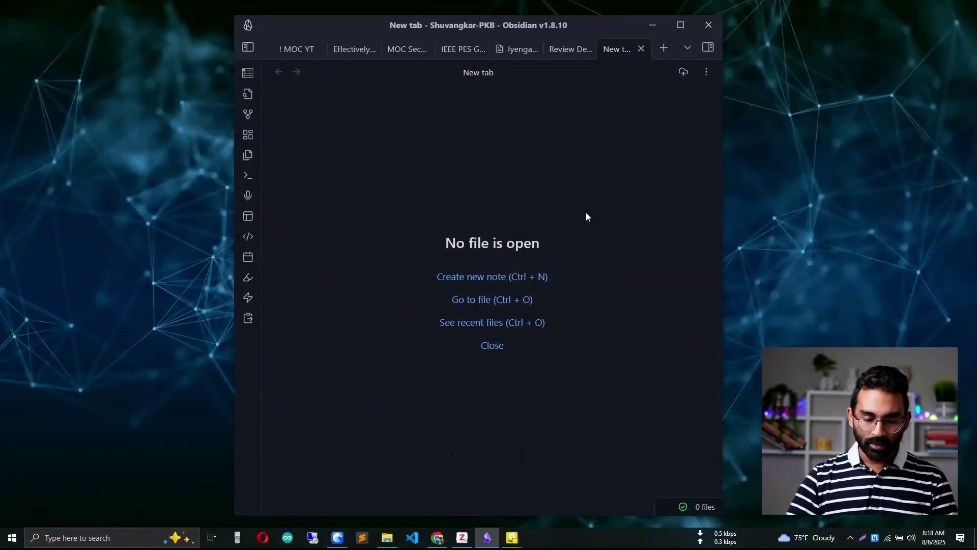
key("ctrl+o")
type("ze")
key("Return")
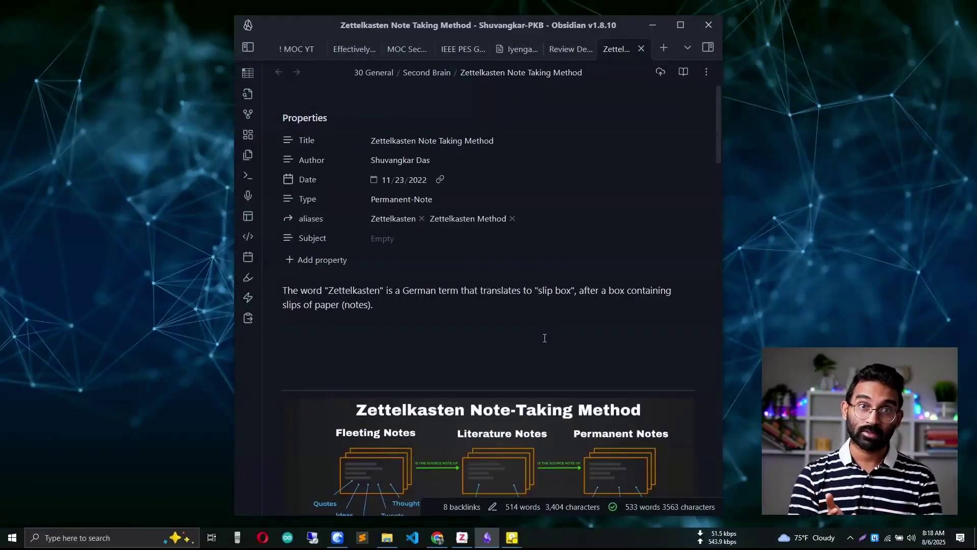
Switch to File Explorer and insert the "The Power of Obsidian" PDF from the Zotero storage folder as the third reference in the note.
key("alt+Tab")
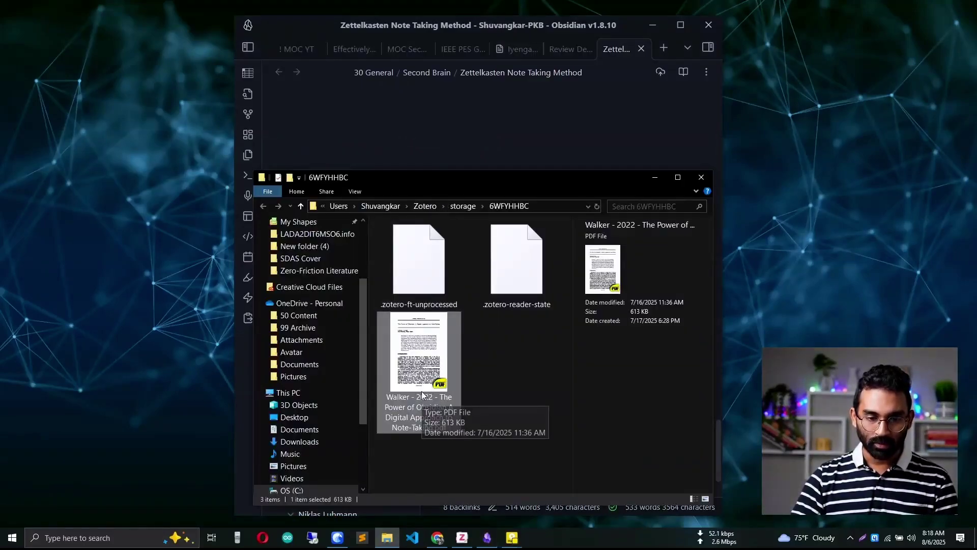
left_click_drag(421, 391, 377, 164)
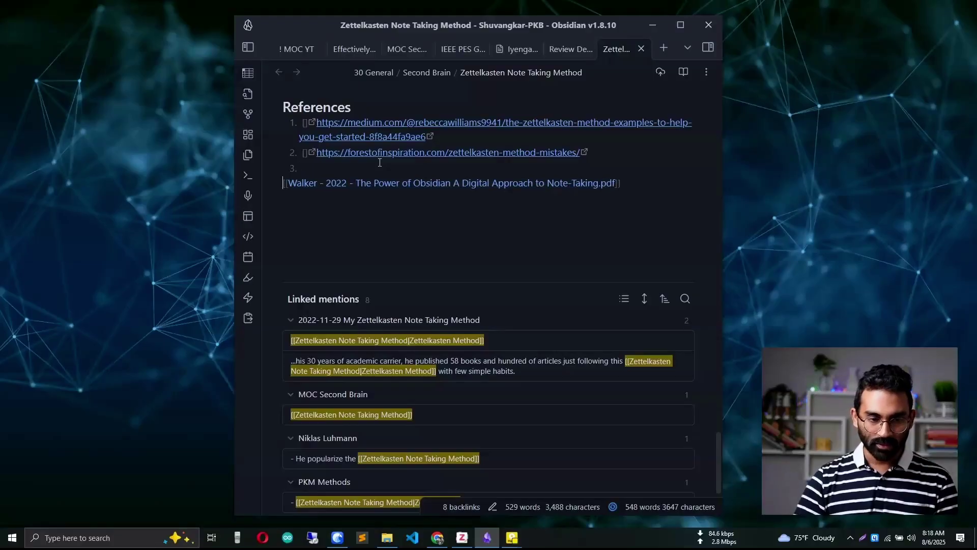
key("BackSpace")
Open the linked "The Power of Obsidian" PDF and copy a rectangular selection around Figure 2 on page 3.
left_click(378, 170, "ctrl")
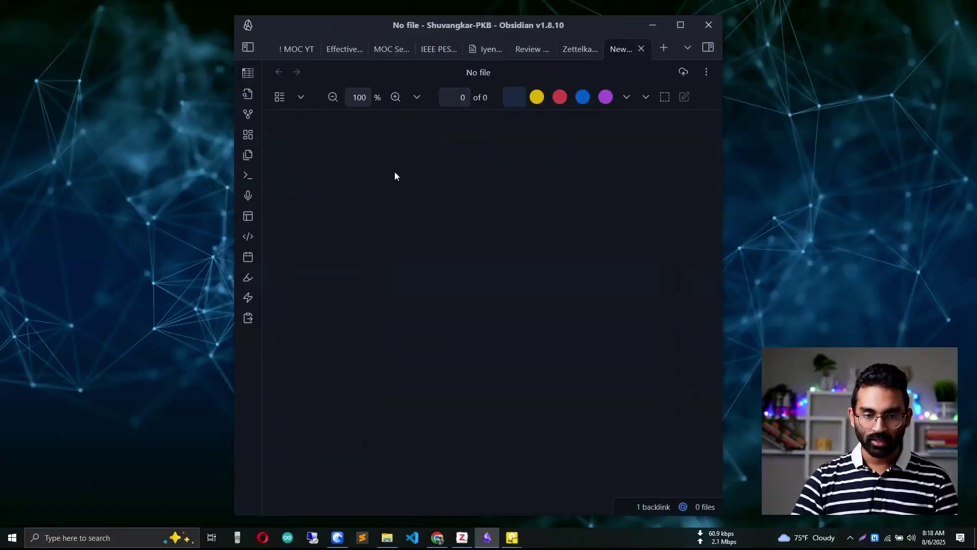
scroll(557, 249, "down", 15)
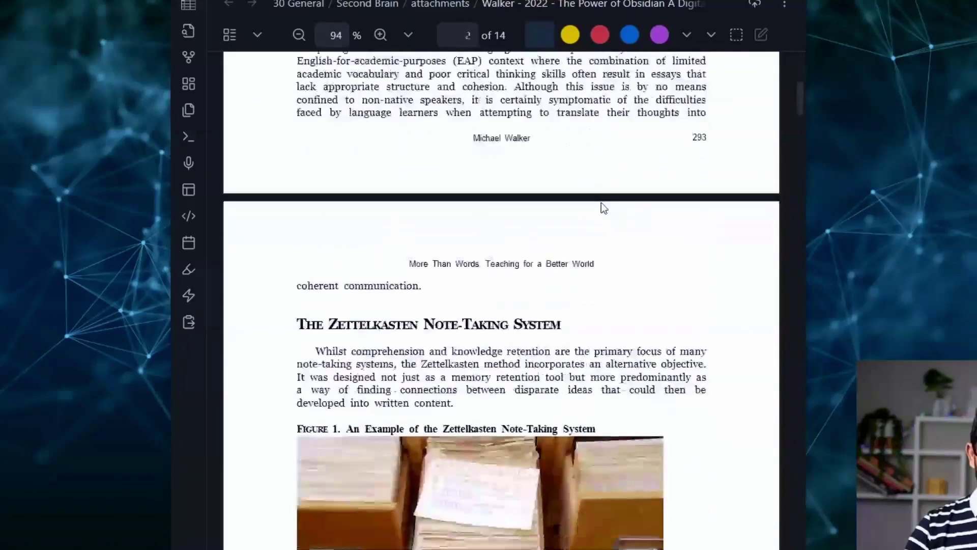
scroll(565, 232, "up", 2)
scroll(565, 231, "down", 4)
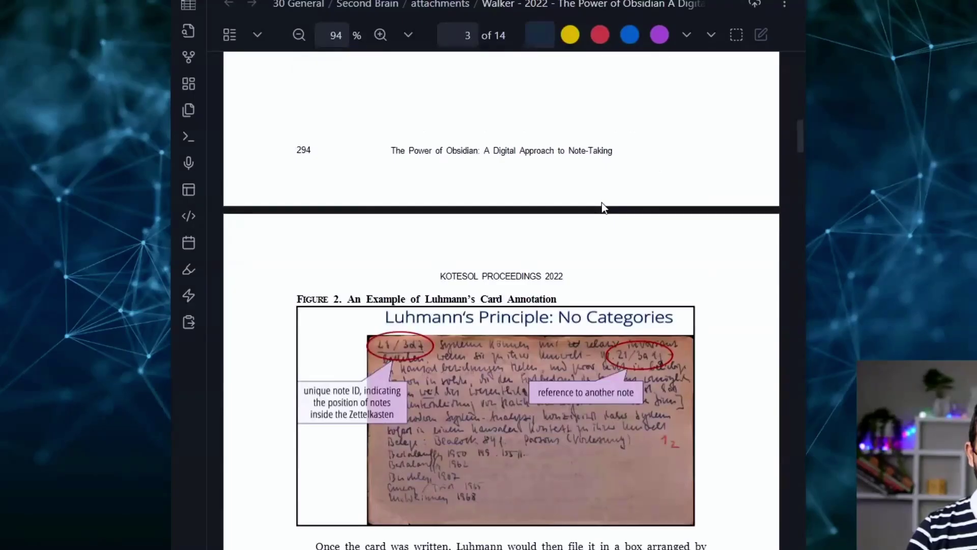
scroll(603, 206, "down", 3)
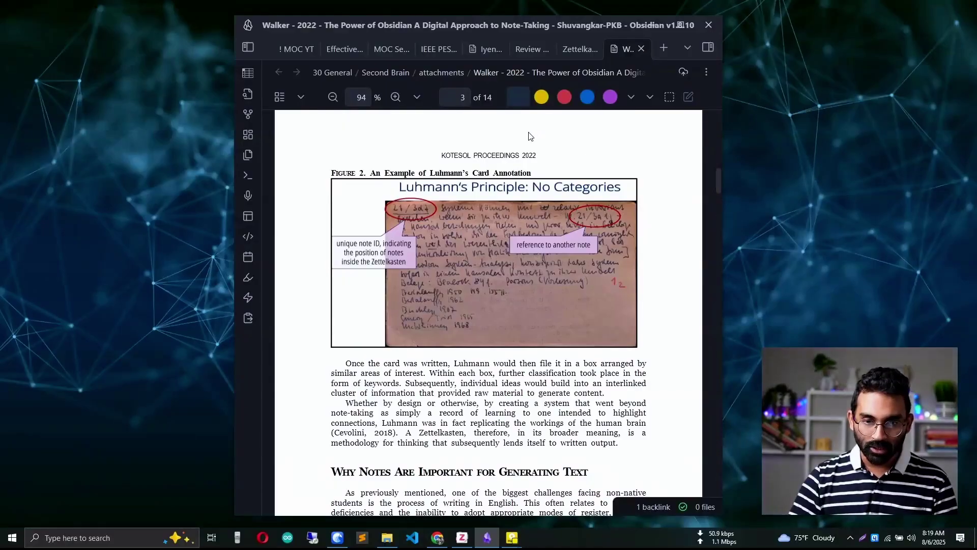
left_click(650, 96)
left_click(670, 98)
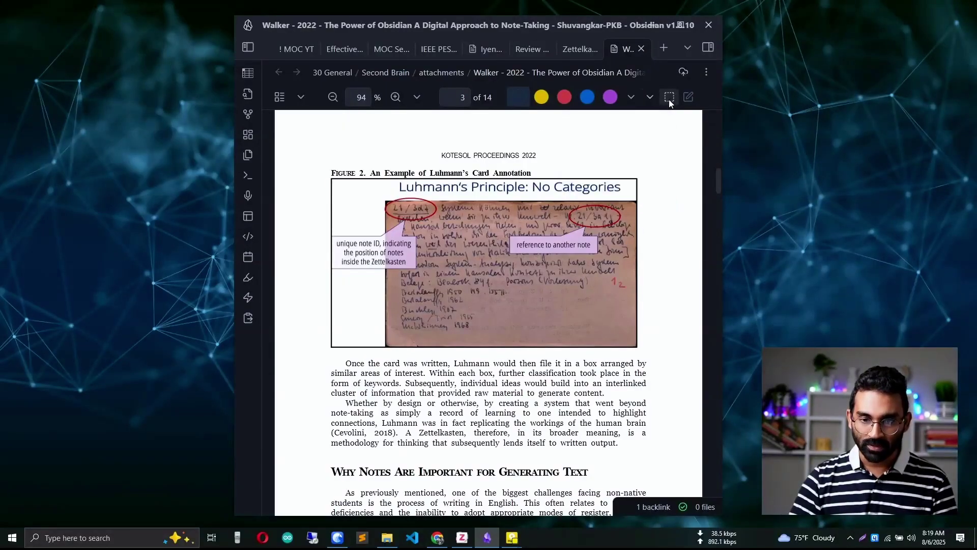
left_click_drag(309, 143, 657, 352)
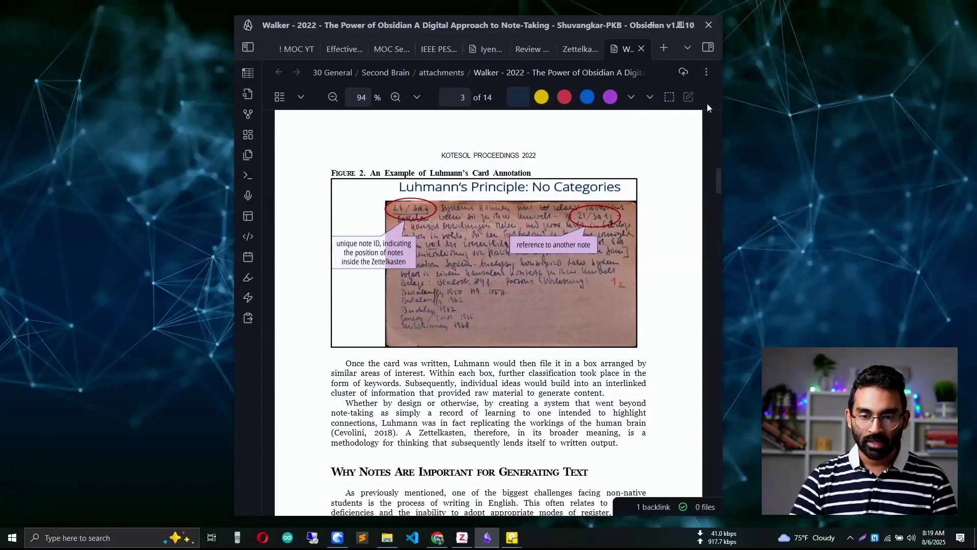
Embed the copied Figure 2 selection below the opening definition in the Zettelkasten Note Taking Method note.
left_click(573, 50)
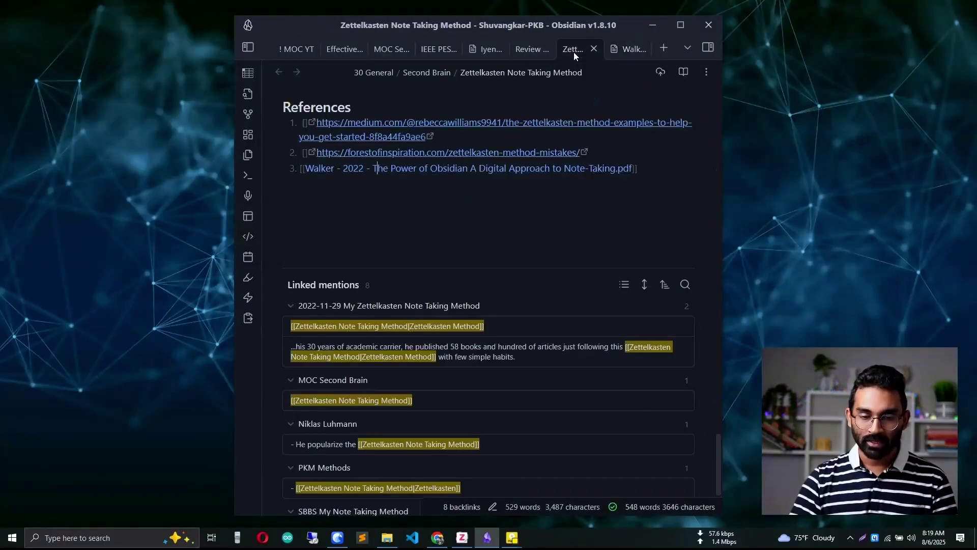
scroll(486, 221, "up", 5)
scroll(486, 221, "up", 15)
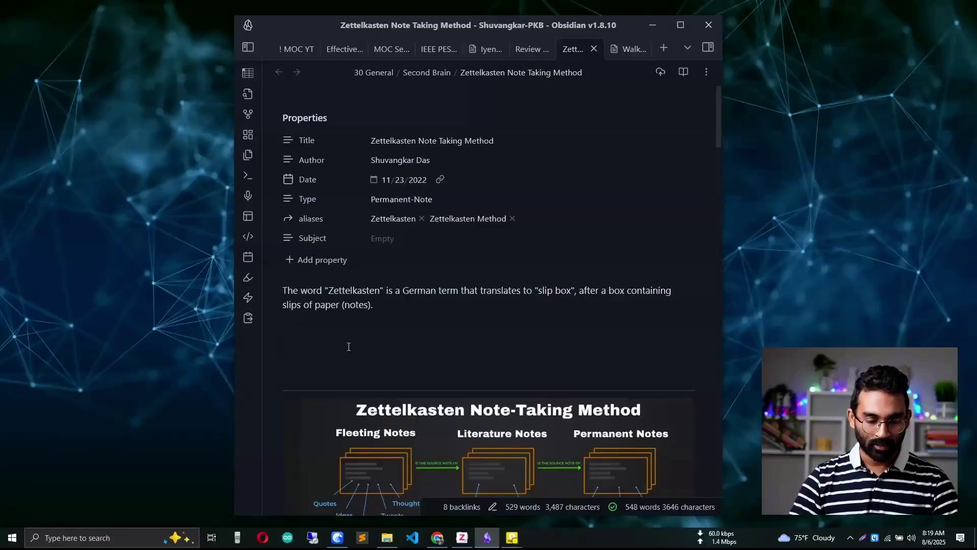
left_click(349, 347)
type("![[Walker - 2022 - The Power of Obsidian A Digital Approach to Note-Taking.pdf#page=3&rect=44,444,484,707|Walker - 2022 - The Power of Obsidian A Digital Approach to Note-Taking, p.3]]")
left_click_drag(283, 445, 282, 241)
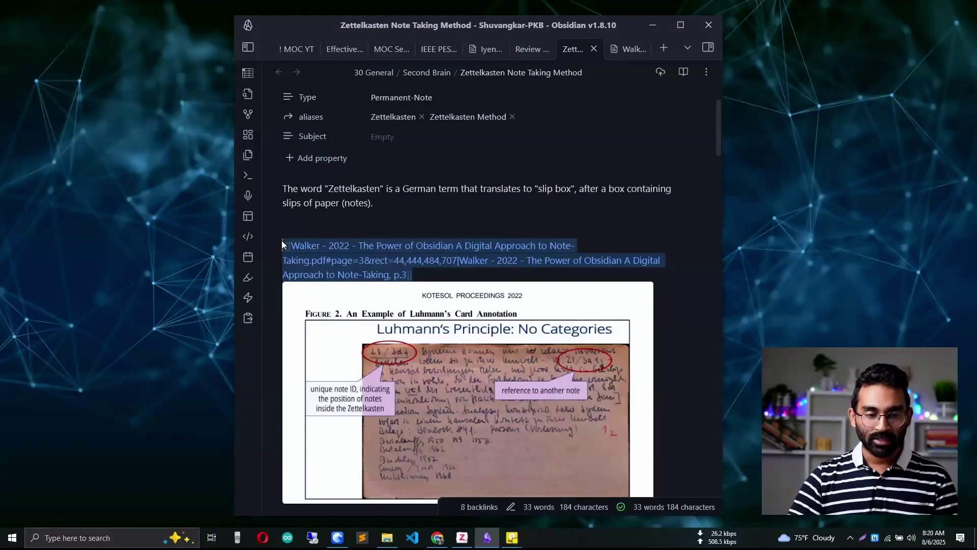
left_click(420, 260)
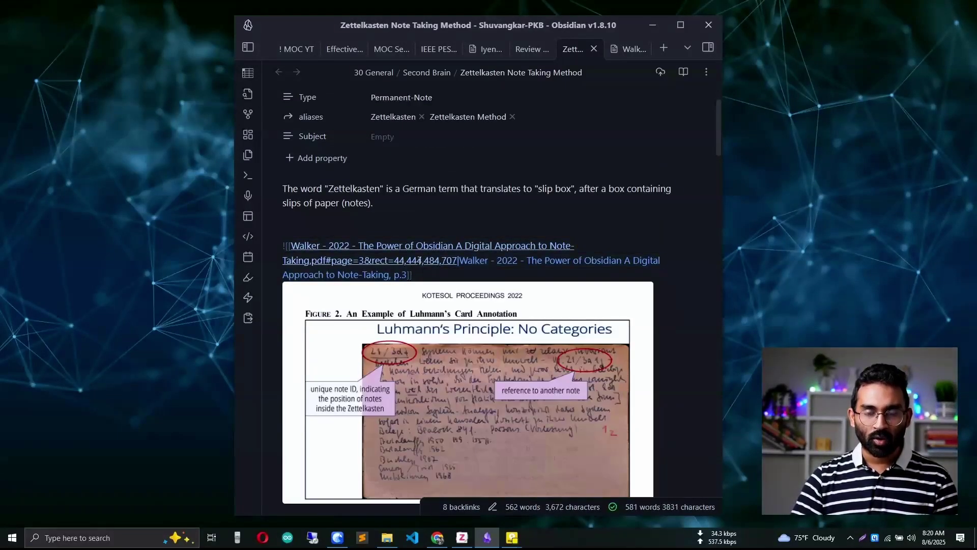
Follow the Figure 2 embed's link to the PDF and copy a rectangular selection around Figure 1 on page 2.
left_click(421, 260, "ctrl")
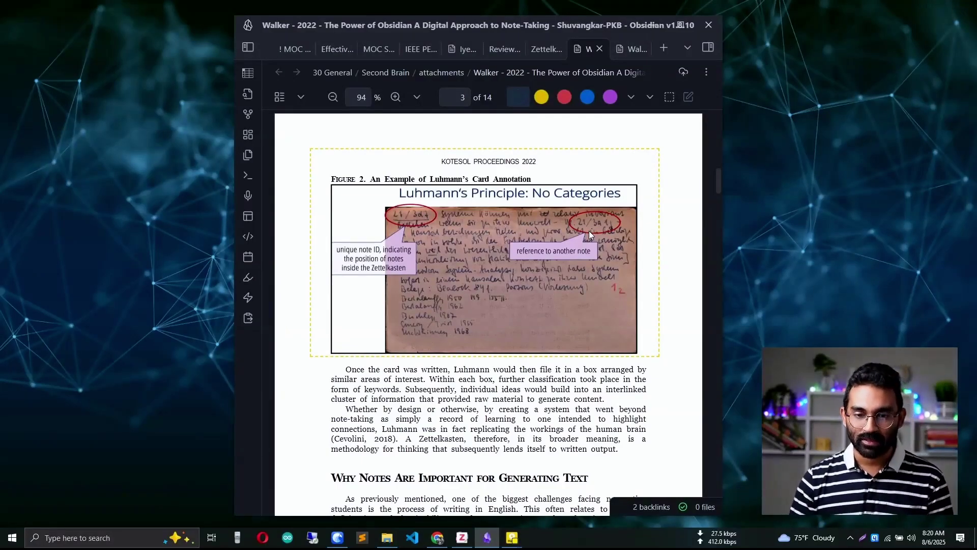
scroll(582, 229, "up", 5)
scroll(580, 234, "up", 3)
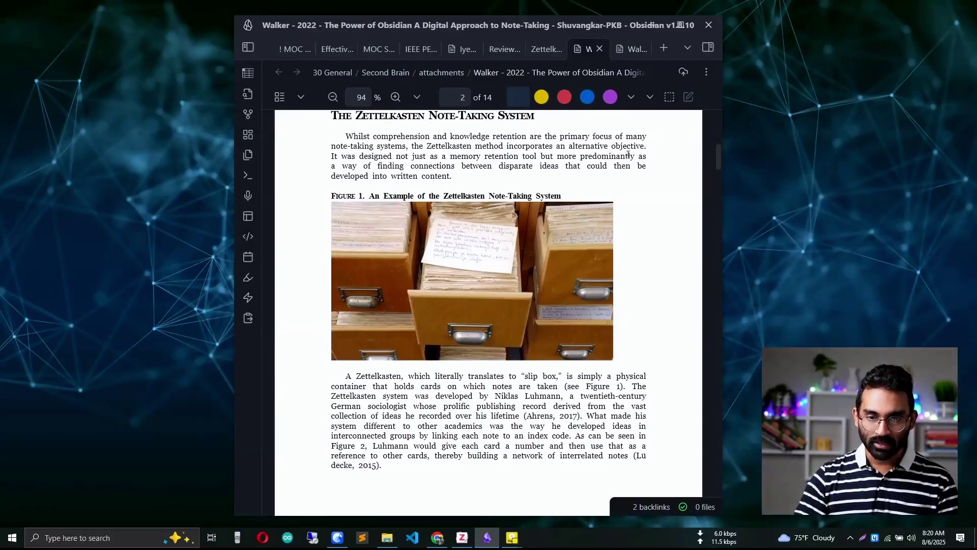
left_click(669, 97)
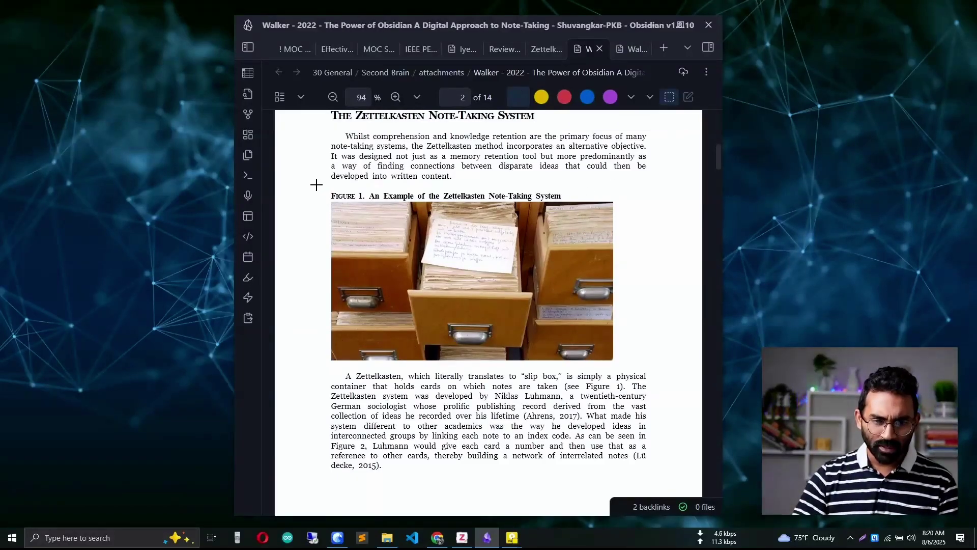
left_click_drag(316, 185, 656, 365)
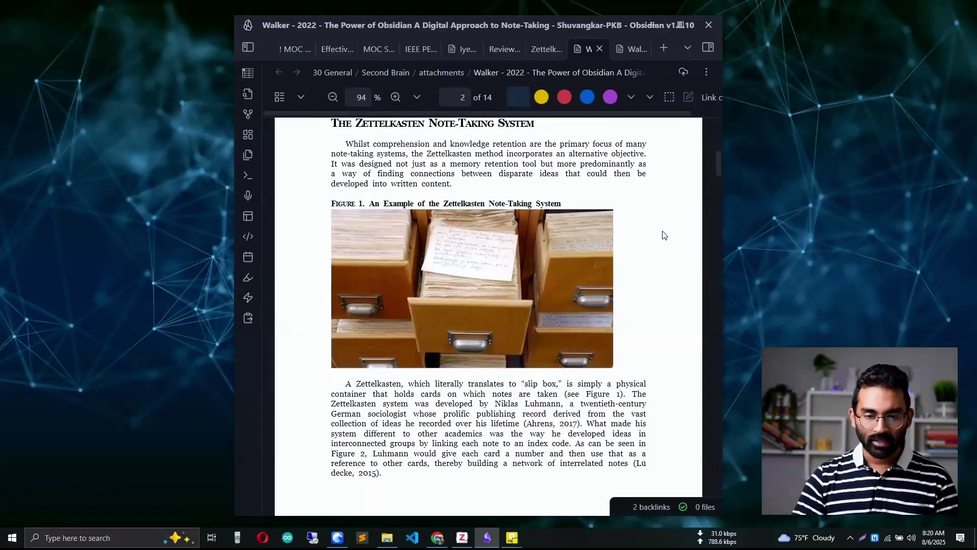
Embed the copied Figure 1 selection above Figure 2 in the Zettelkasten note and check the marked area in the PDF.
left_click(544, 53)
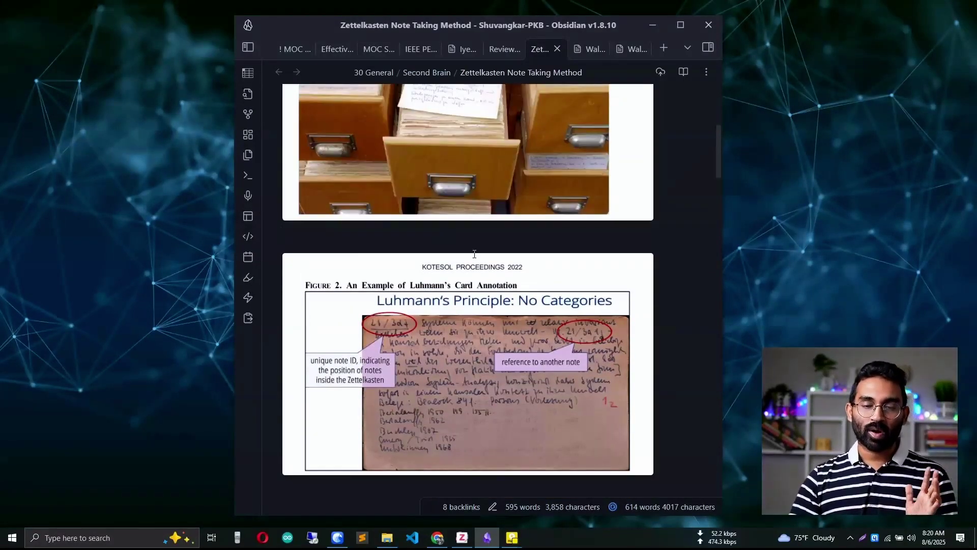
scroll(474, 254, "up", 6)
scroll(489, 265, "down", 4)
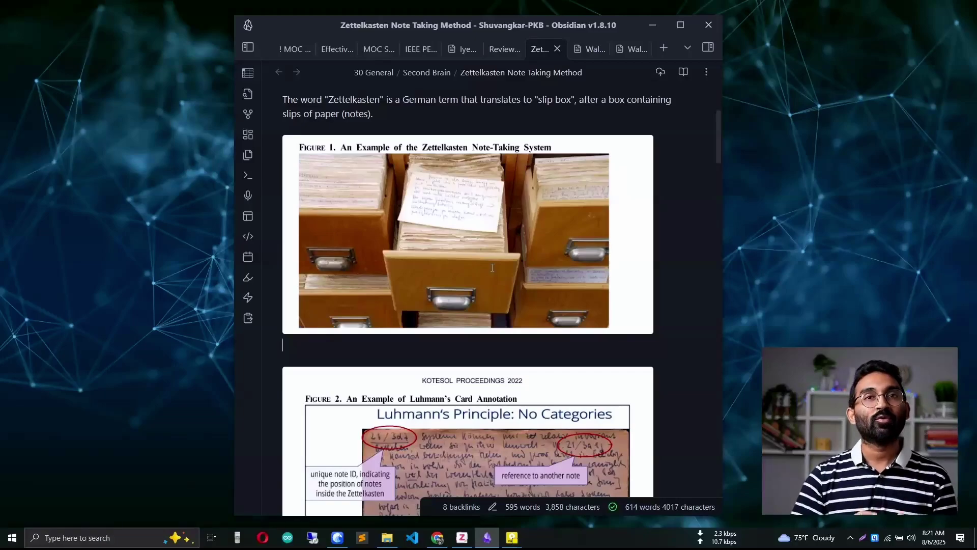
left_click(590, 56)
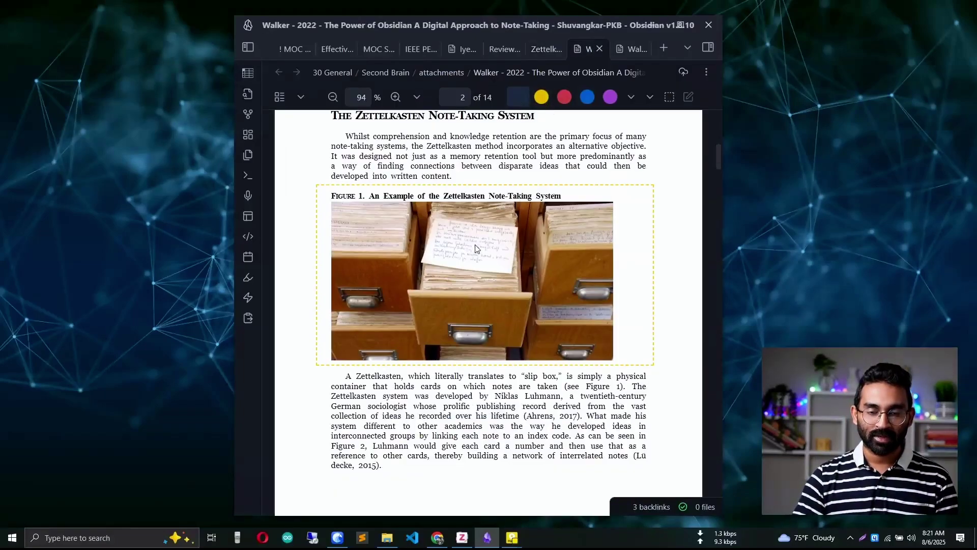
key("ctrl+shift+Tab")
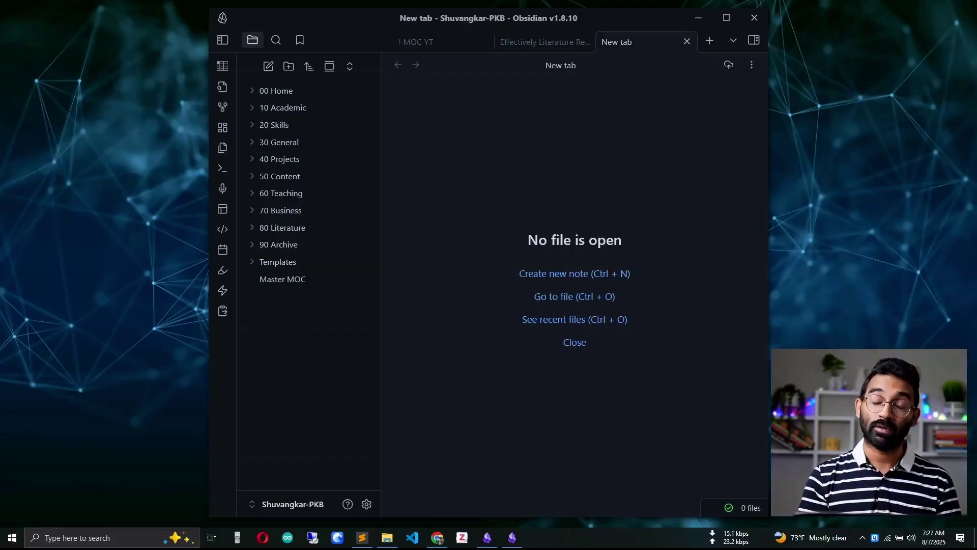
Open the graph view of the personal vault.
left_click(216, 105)
key("ctrl+g")
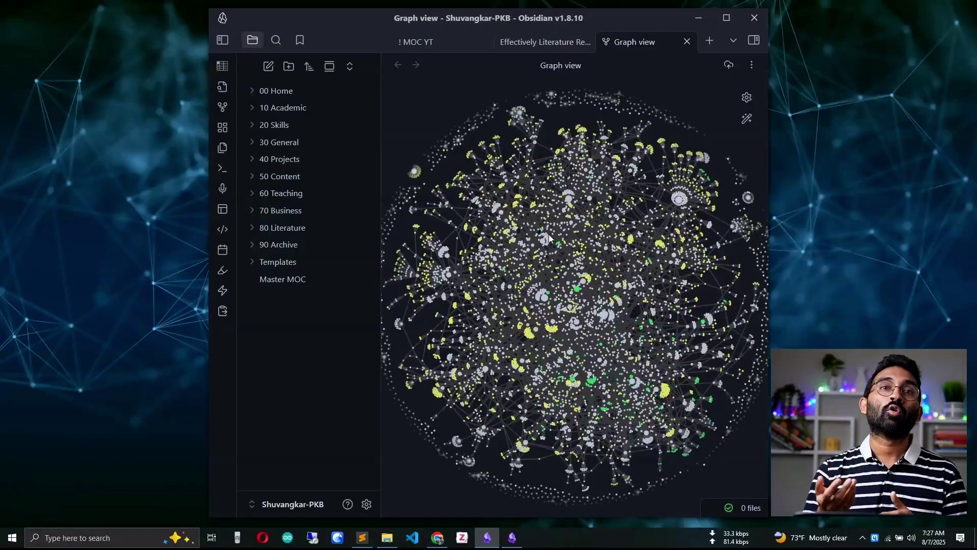
Switch to Chrome and read the Free Obsidian Starter Kit blog page down to its download links.
left_click(437, 538)
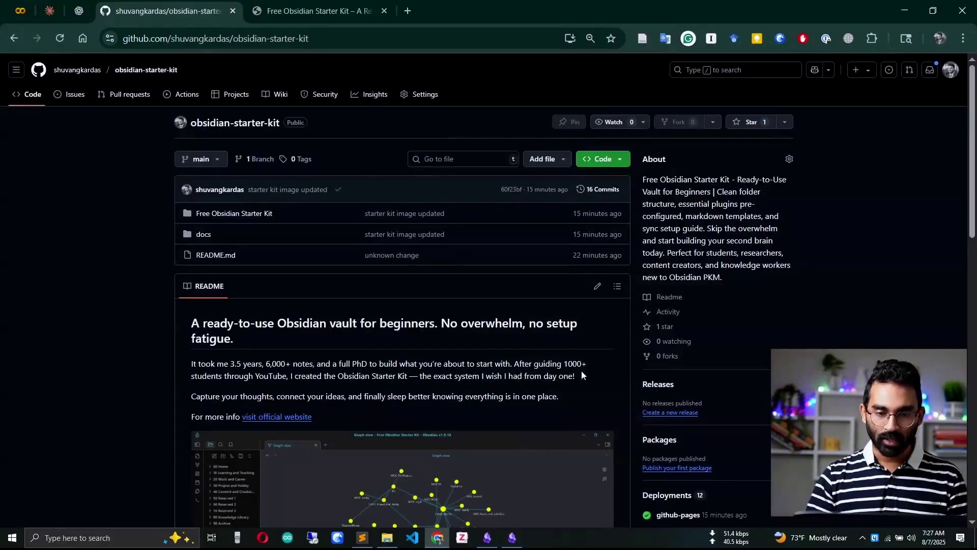
left_click(328, 11)
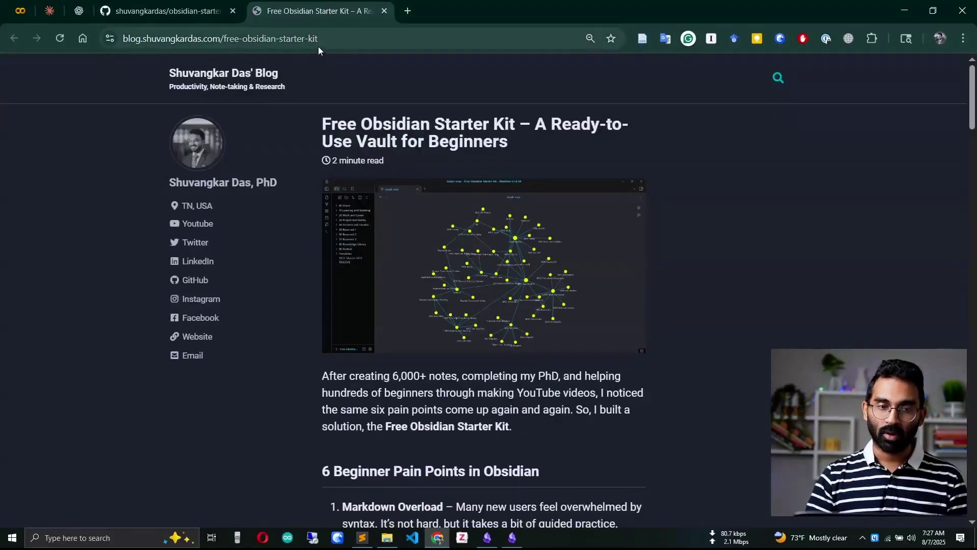
scroll(547, 274, "down", 3)
scroll(546, 275, "down", 7)
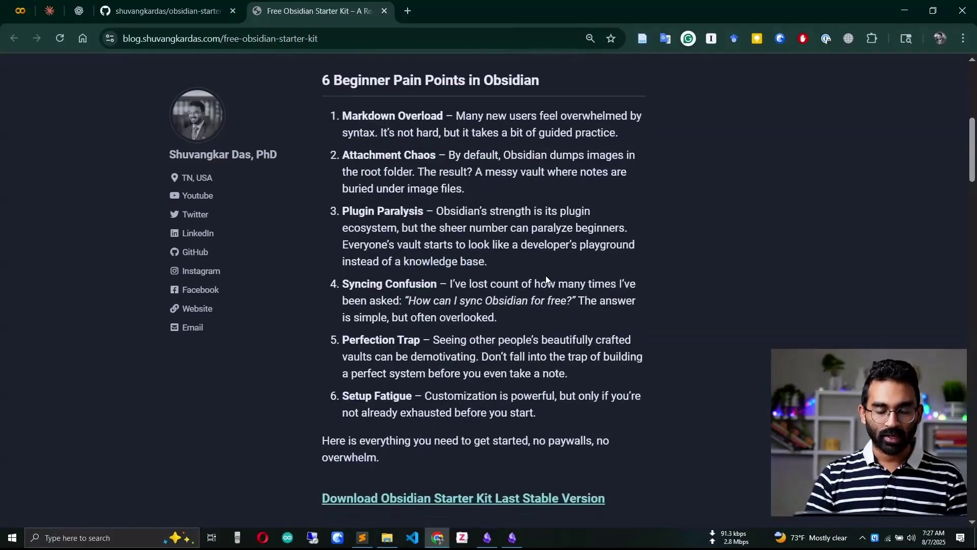
Search Google for the blog author's Obsidian starter kit in a new tab and close that tab.
left_click(407, 11)
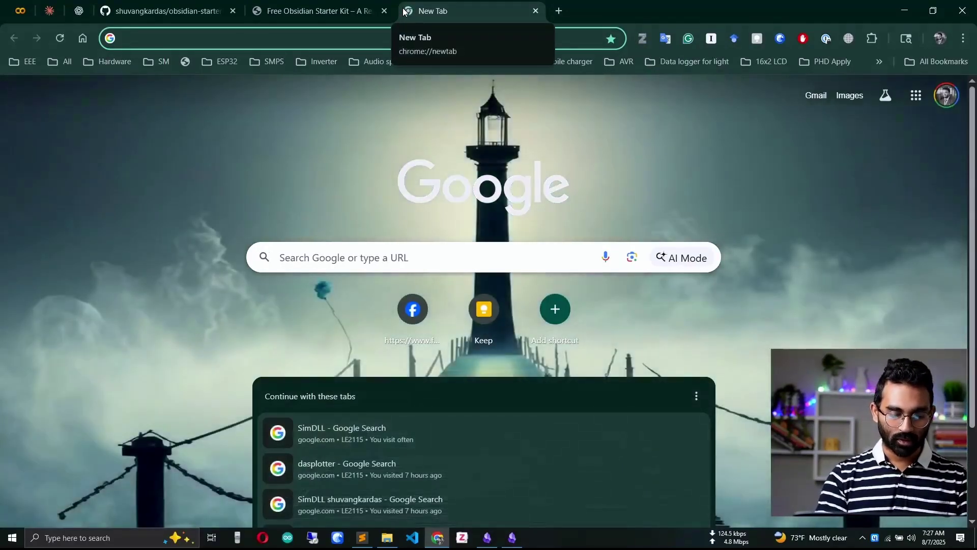
type("shuvangkar das")
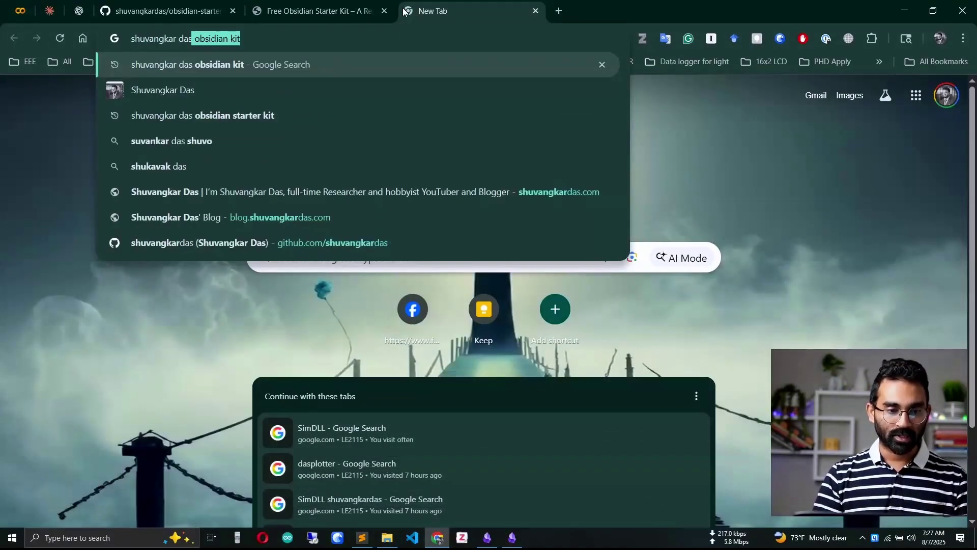
left_click(326, 115)
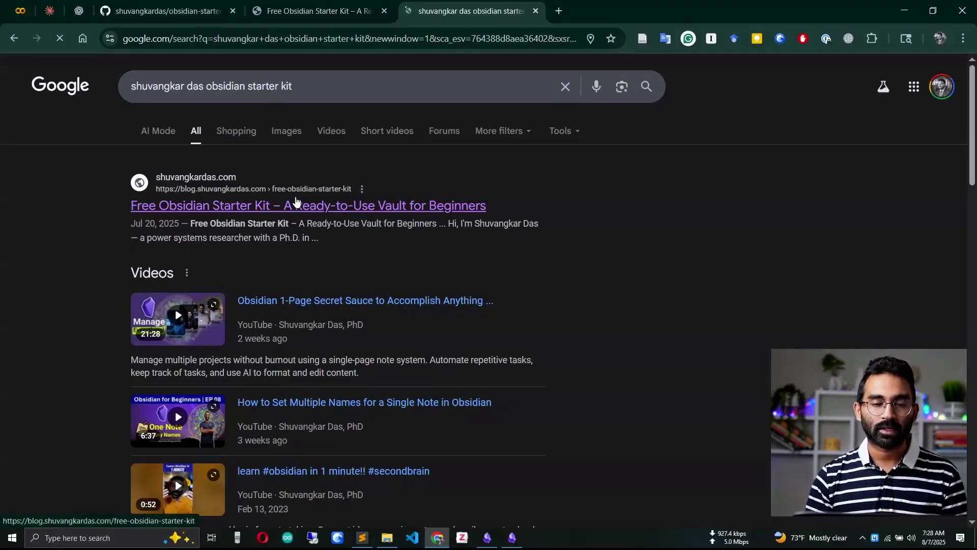
key("ctrl+w")
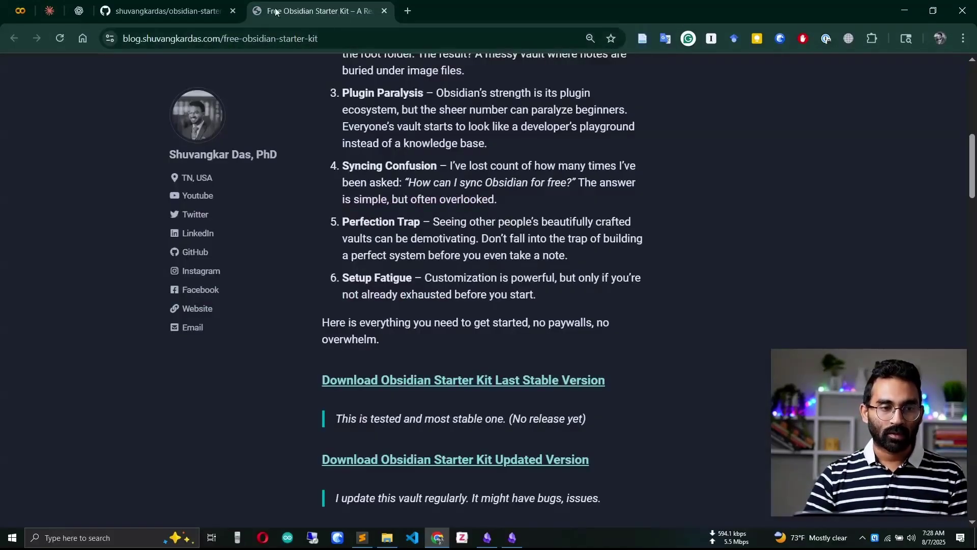
View the obsidian-starter-kit GitHub repository and locate the Free Obsidian Starter Kit folder in File Explorer.
left_click(207, 11)
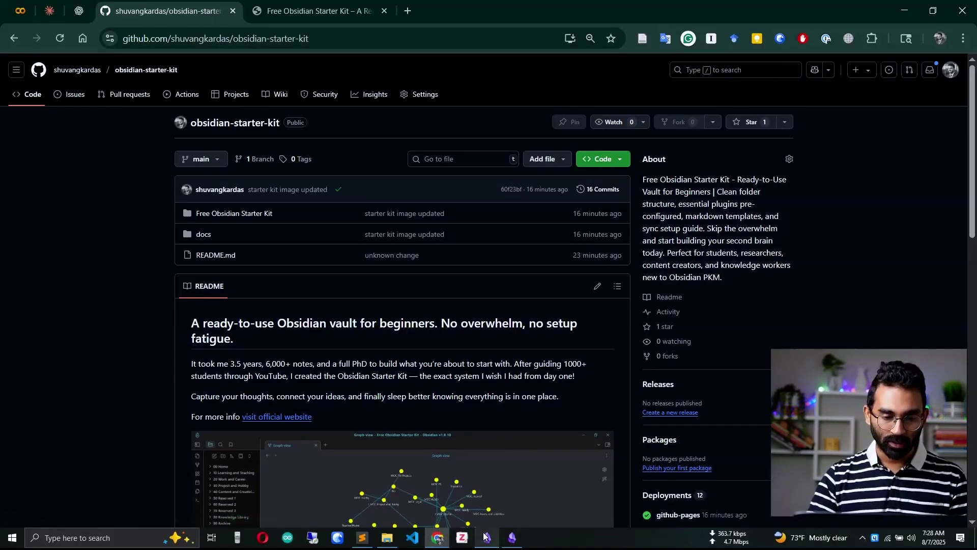
left_click(387, 537)
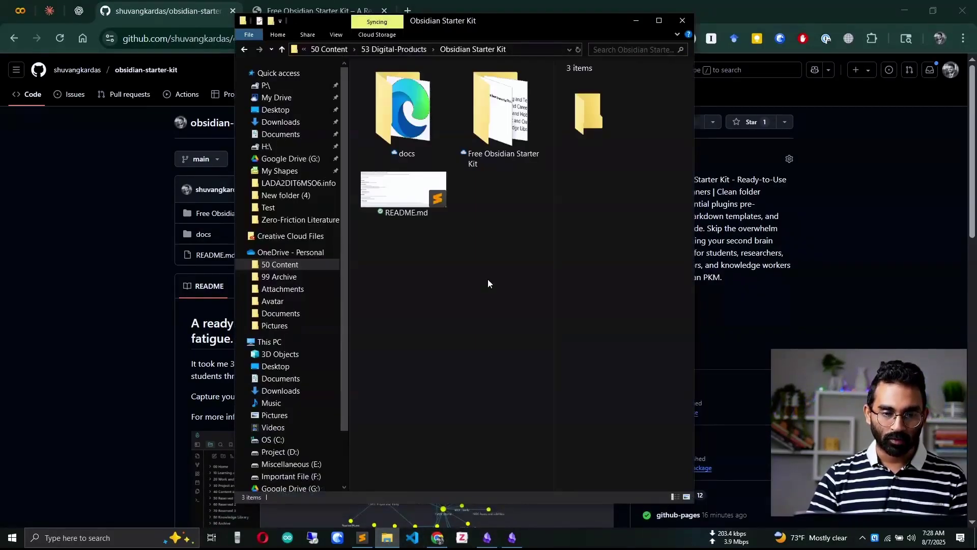
left_click(496, 141)
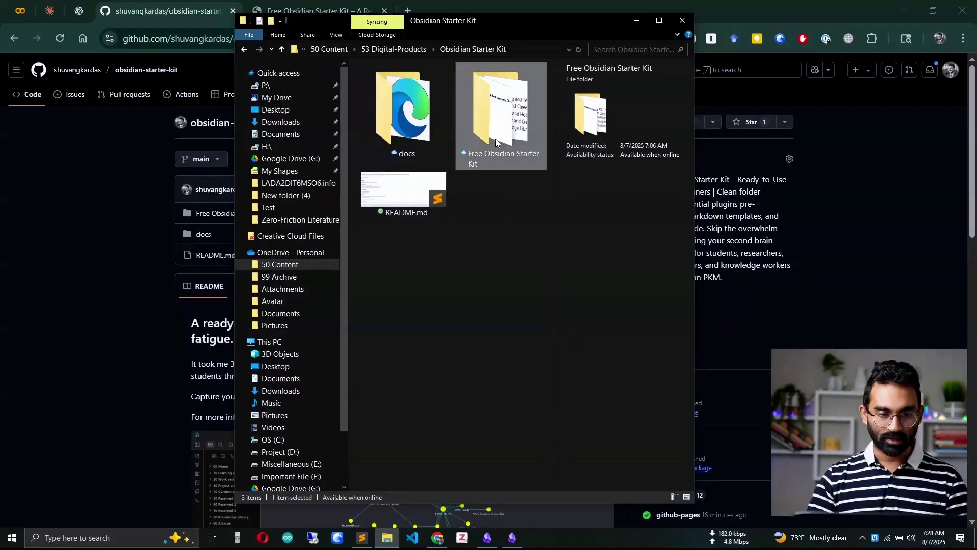
Switch to Obsidian, close the Free Obsidian Starter Kit vault window, and bring up the personal vault with the browser minimized.
left_click(512, 538)
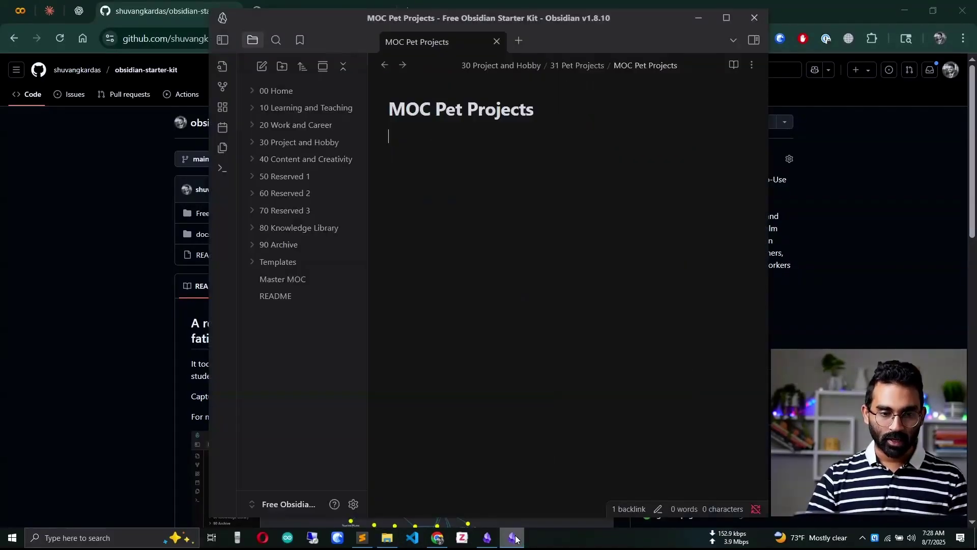
left_click(748, 23)
left_click(488, 535)
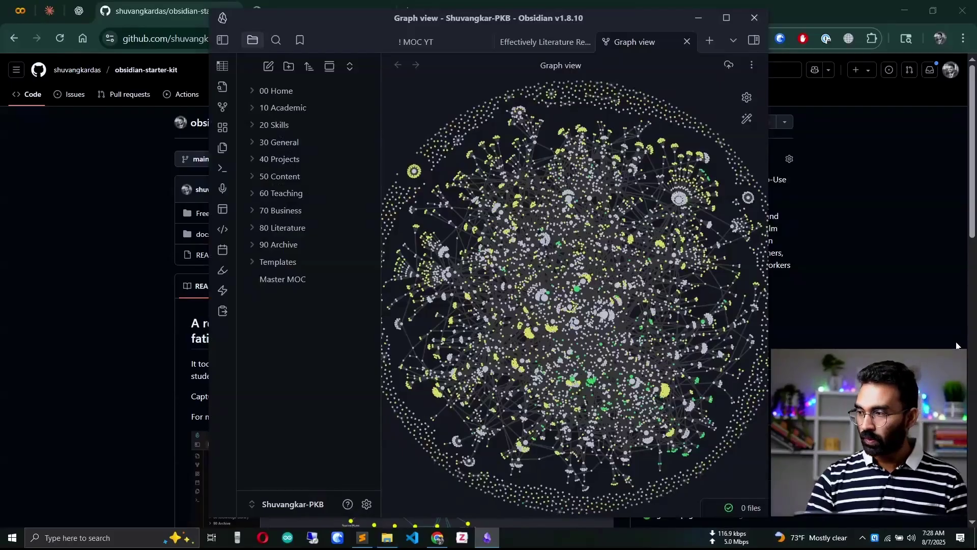
left_click(905, 11)
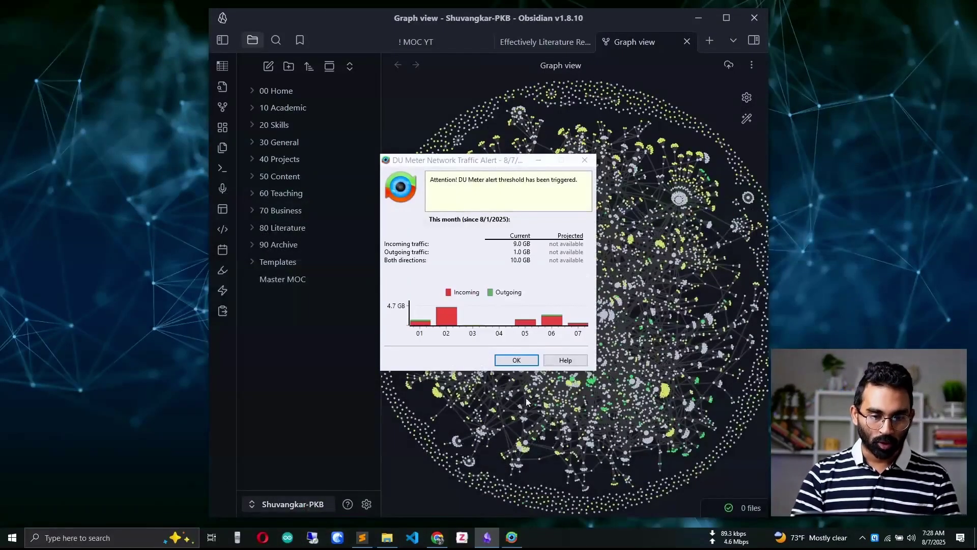
left_click(523, 364)
Open the existing Free Obsidian Starter Kit folder as a vault through the vault manager.
left_click(295, 506)
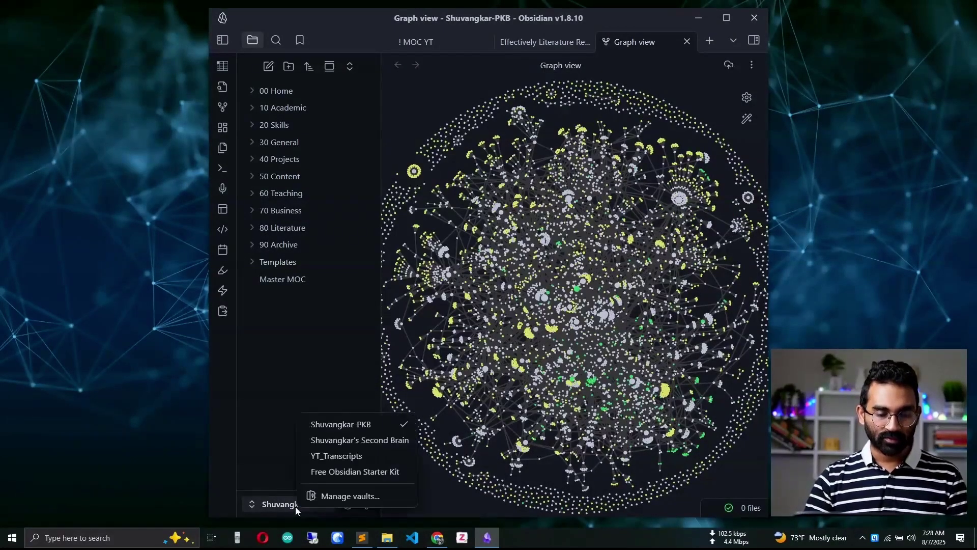
left_click(358, 495)
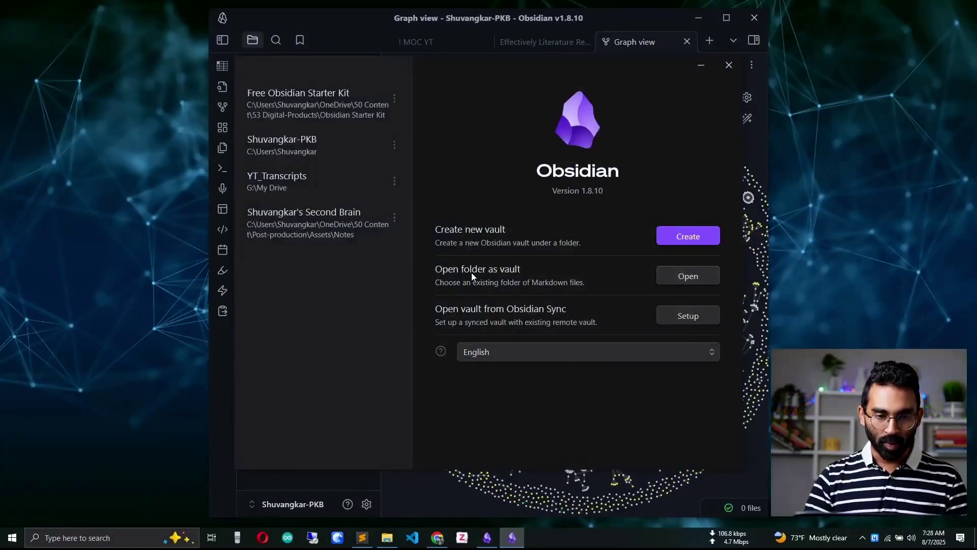
left_click(685, 275)
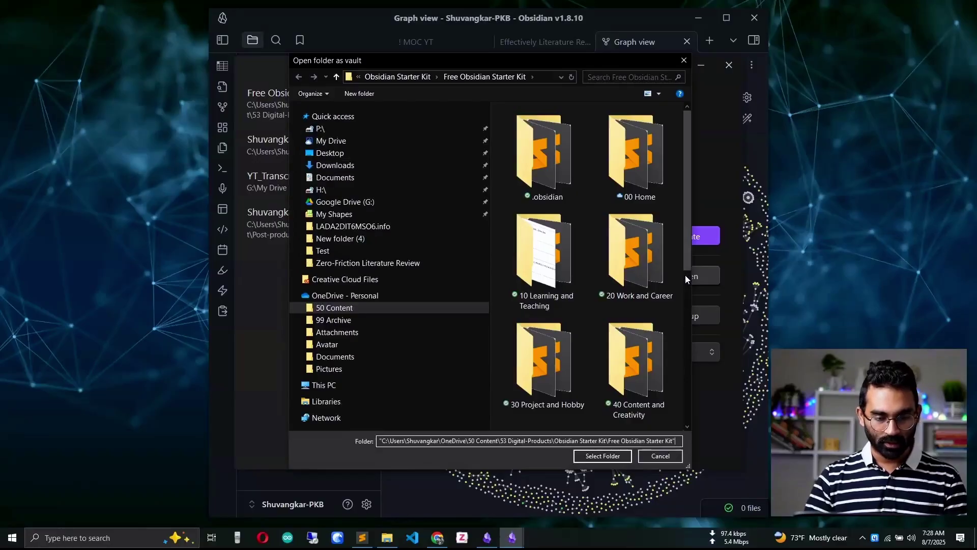
left_click(603, 456)
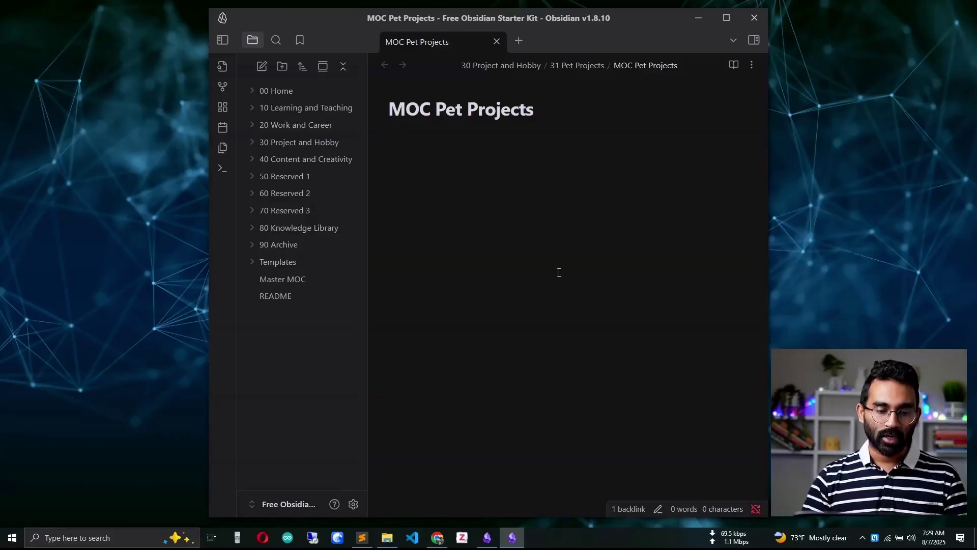
Turn on community plugins in the Free Obsidian Starter Kit vault's settings.
left_click(353, 505)
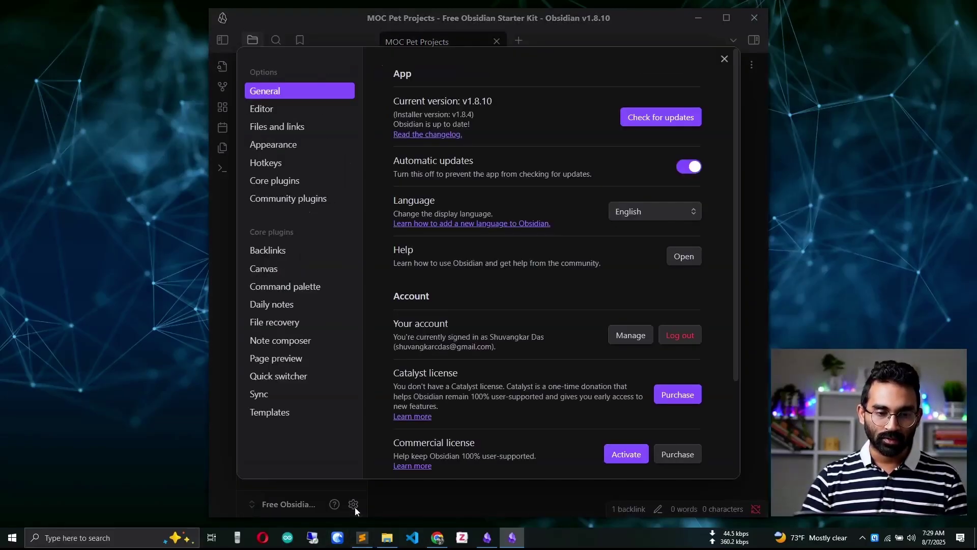
left_click(309, 199)
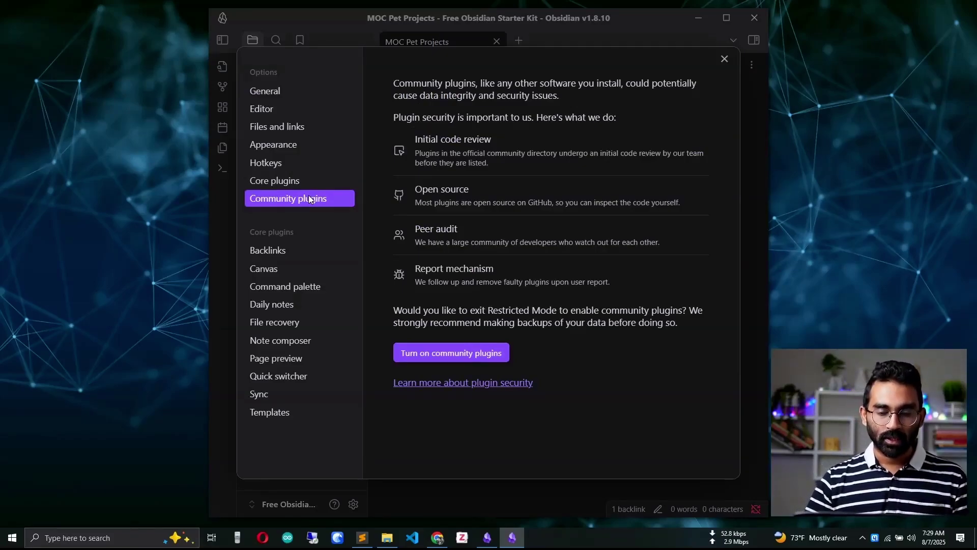
left_click(457, 354)
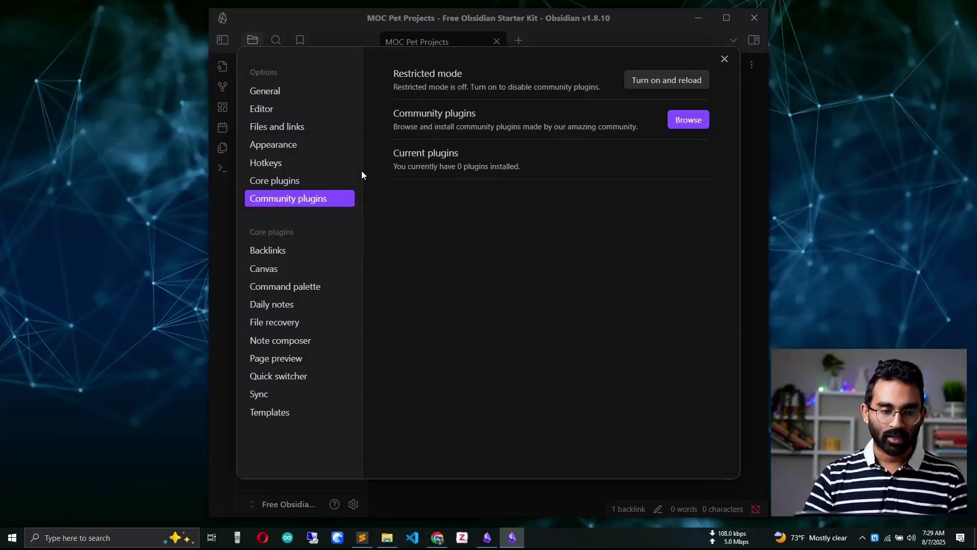
Install and enable the PDF++ community plugin, and open its settings.
left_click(686, 122)
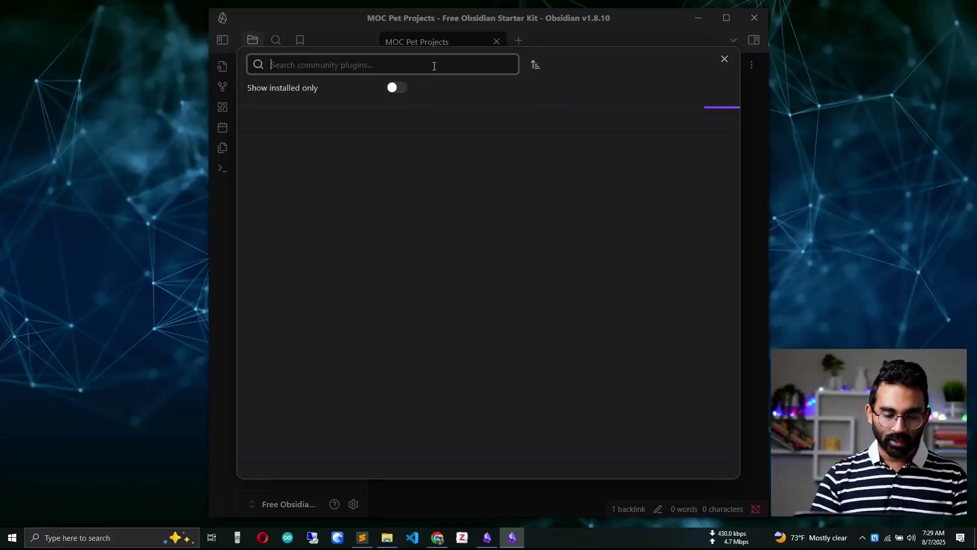
type("PDF++")
left_click(347, 159)
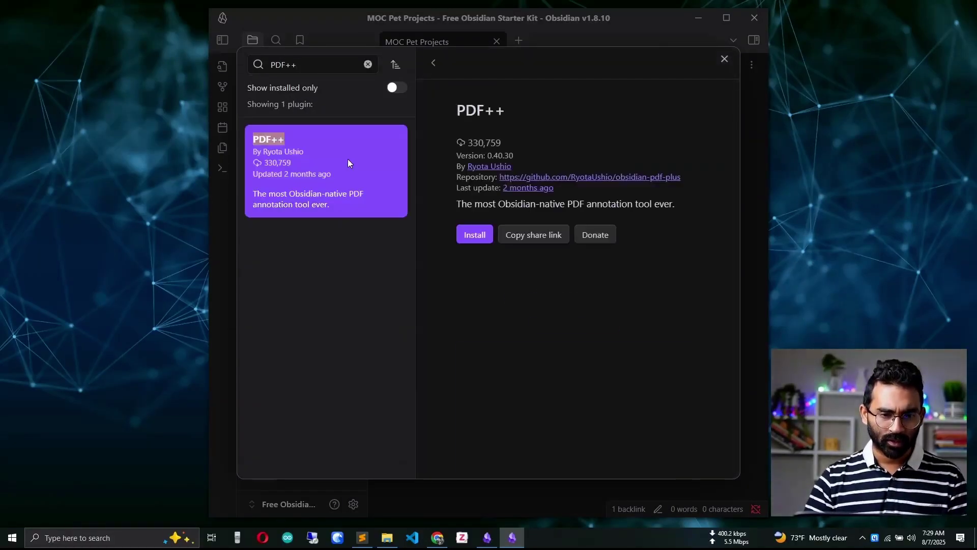
left_click(475, 235)
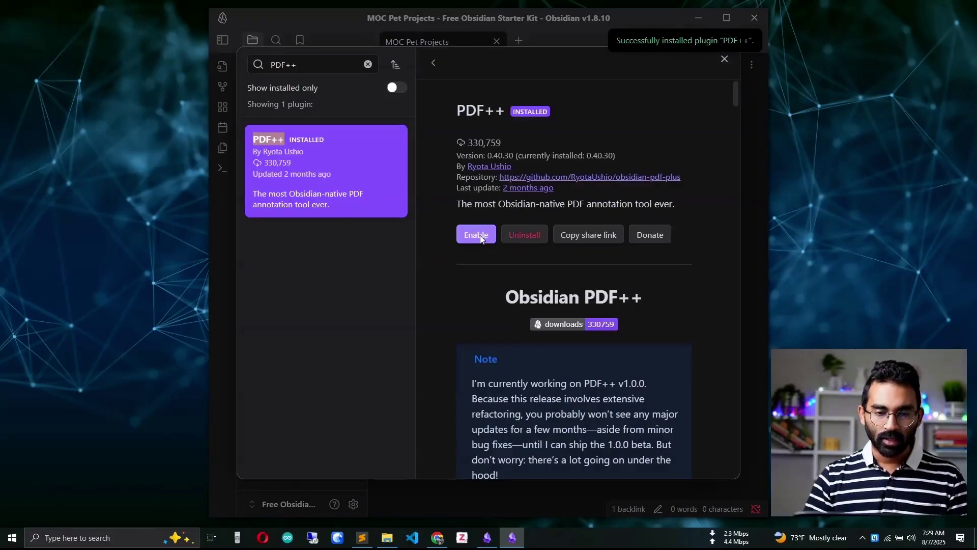
left_click(480, 235)
key("Escape")
left_click(296, 449)
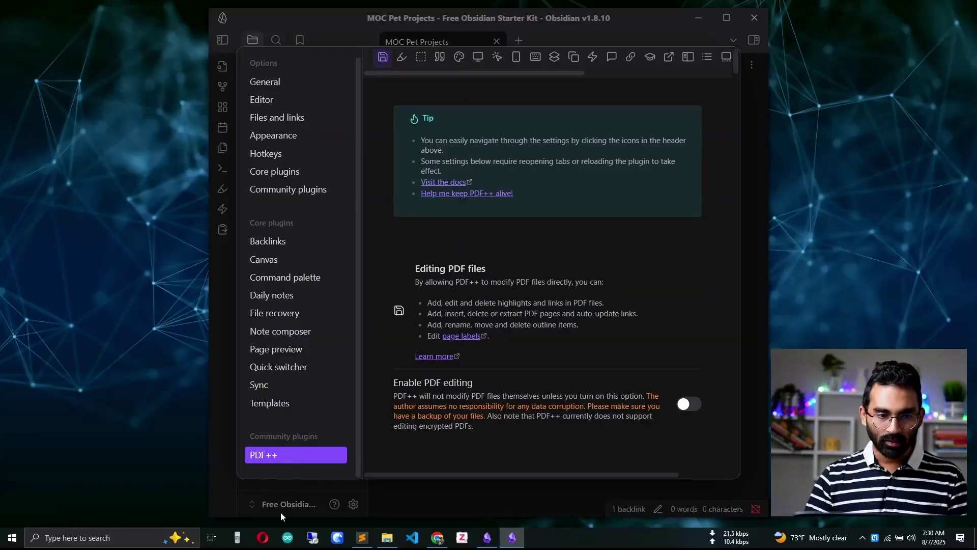
Review the default attachment location and subfolder name in the Files and links settings.
left_click(288, 124)
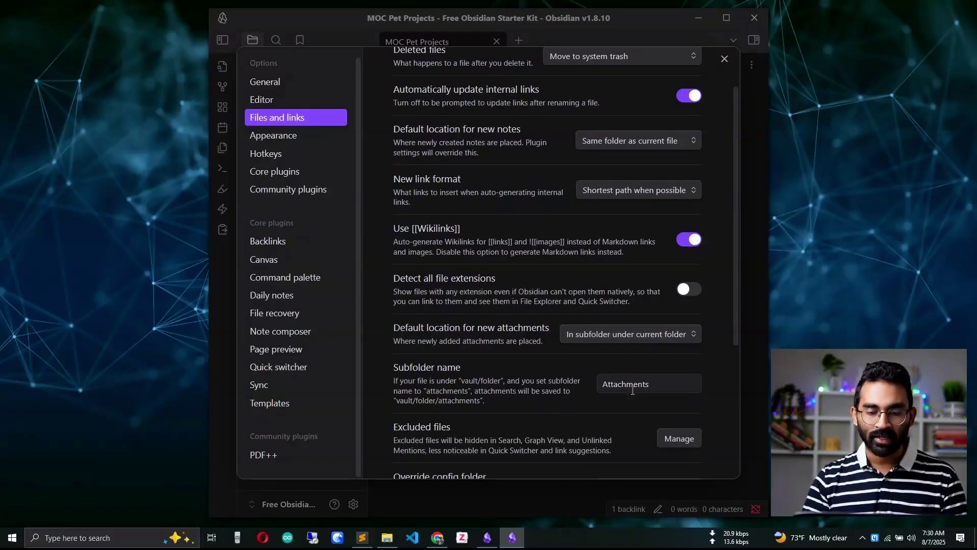
left_click(660, 387)
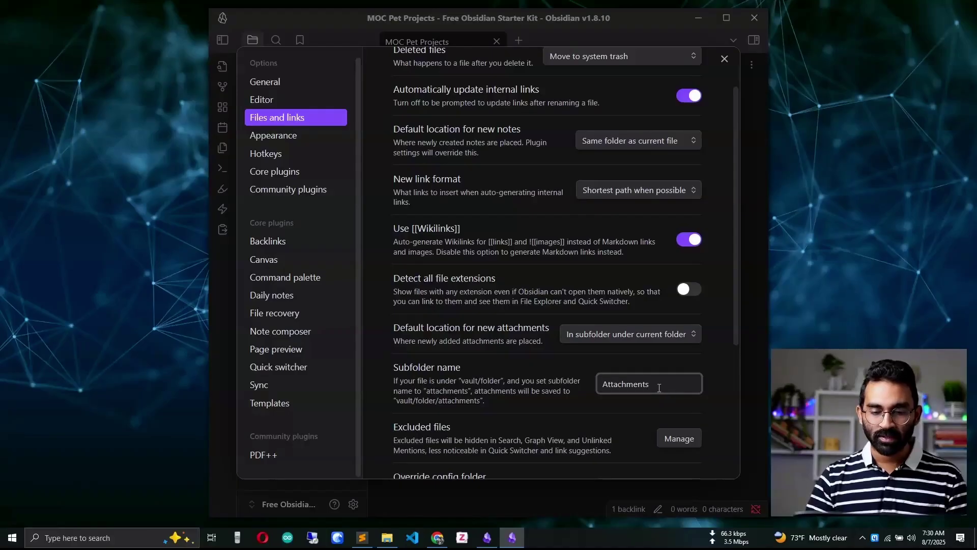
left_click_drag(659, 388, 592, 389)
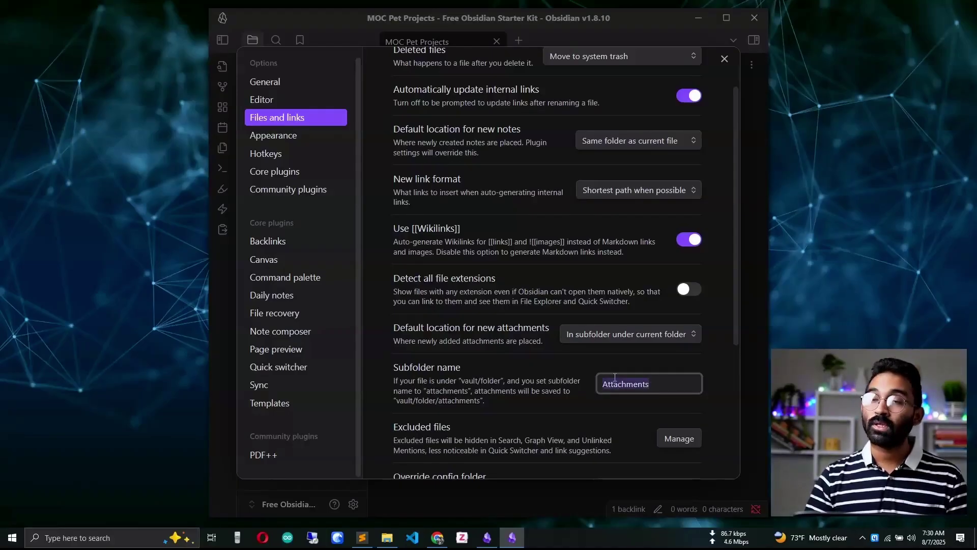
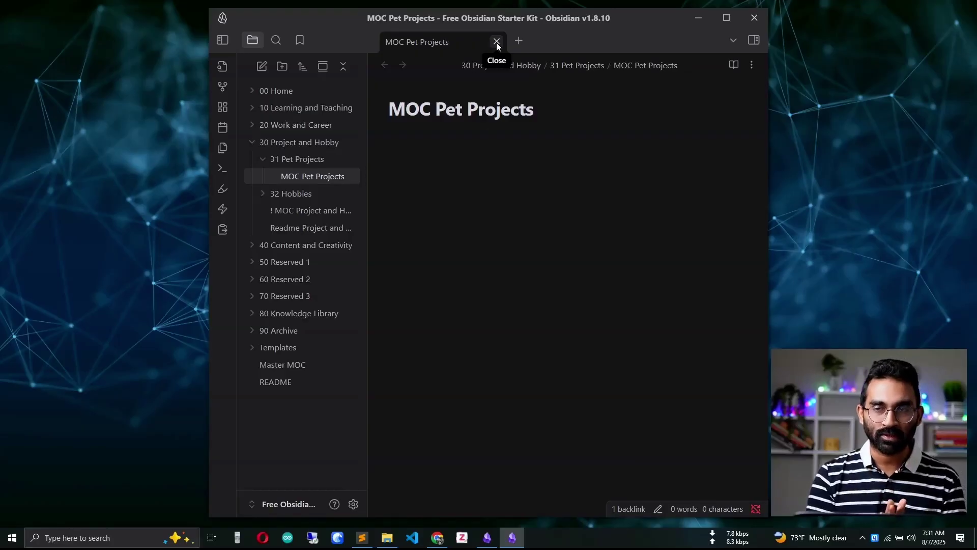
Create a note titled "My Second Brain" in the 31 Pet Projects folder.
right_click(321, 162)
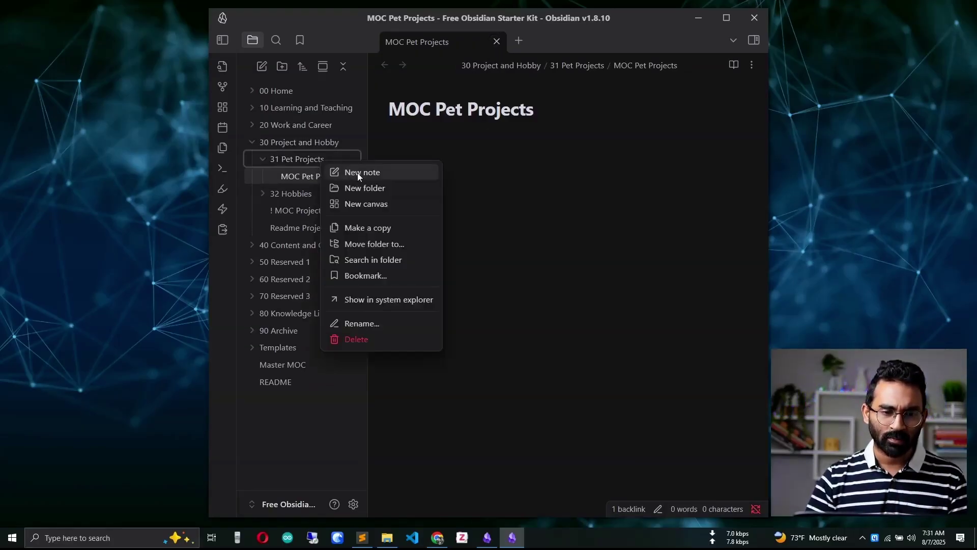
left_click(358, 173)
type("My ")
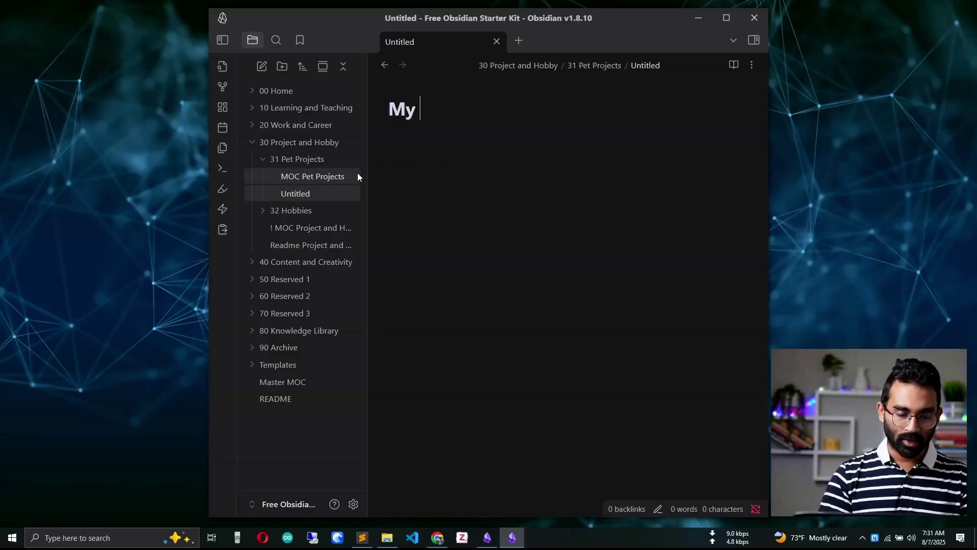
type("Second Brain")
key("Return")
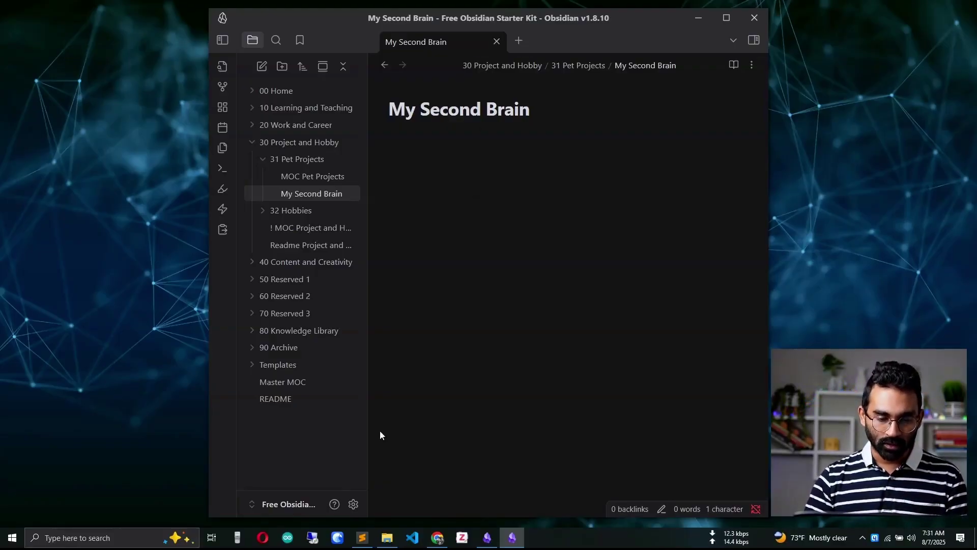
Embed the "When choice is demotivating" PDF from the Zotero storage folder in the My Second Brain note and skim its first page.
left_click(387, 537)
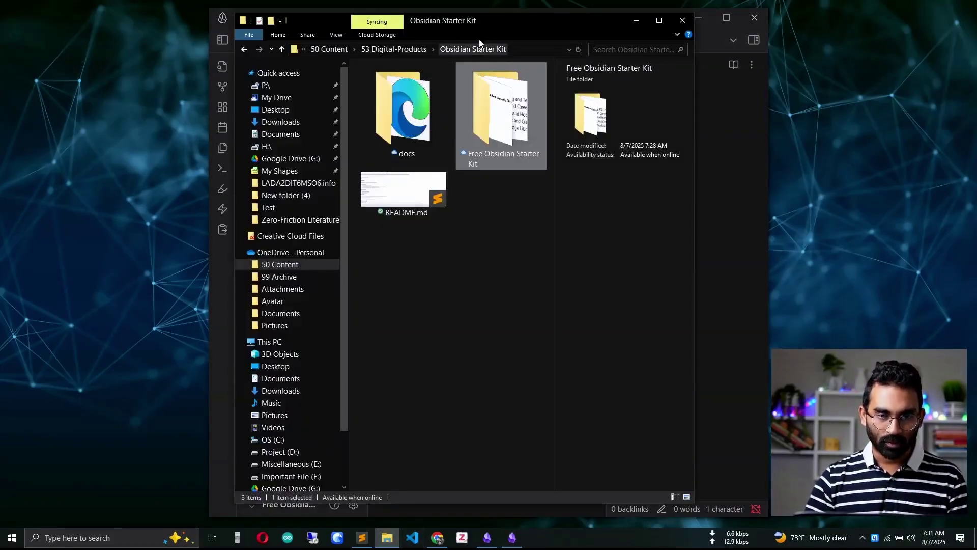
key("alt+Tab")
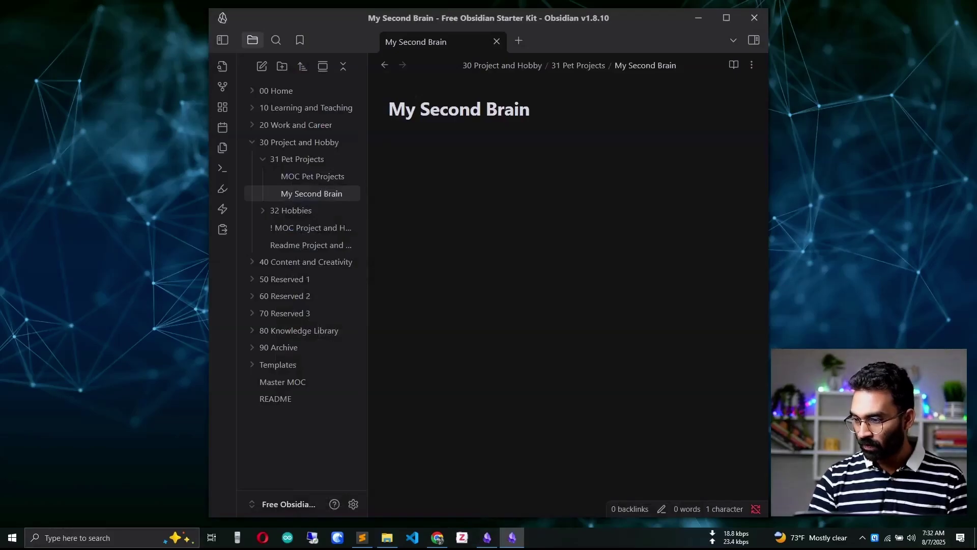
key("alt+Tab")
left_click_drag(530, 271, 619, 213)
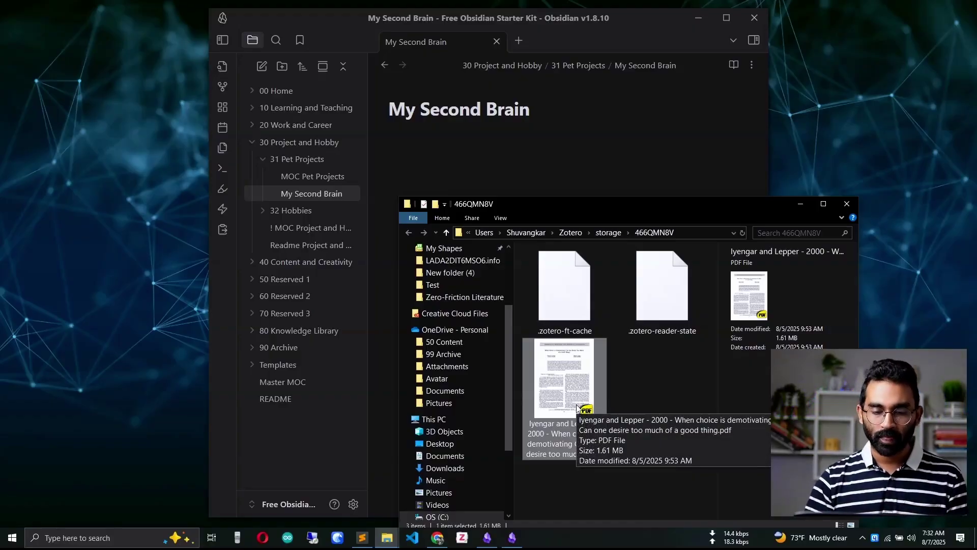
left_click_drag(576, 407, 549, 164)
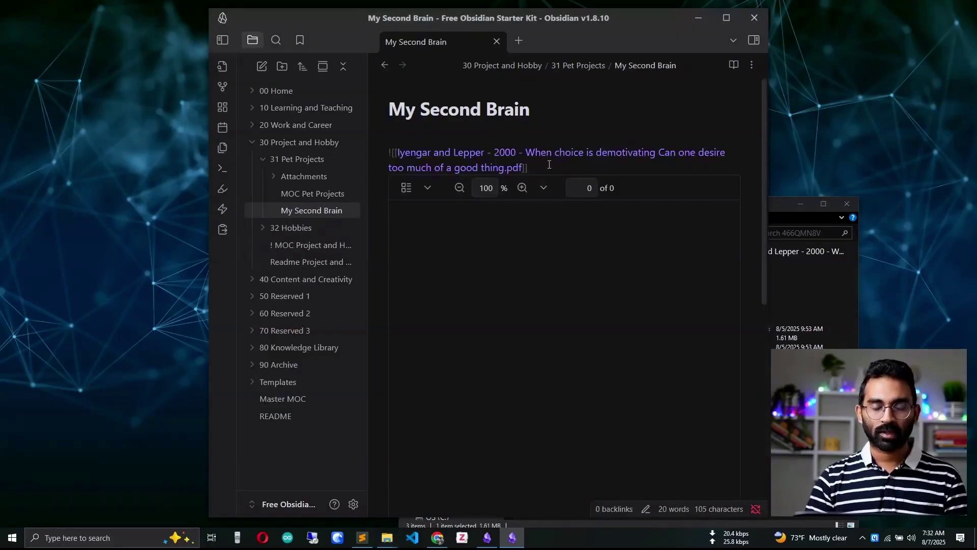
left_click(544, 157)
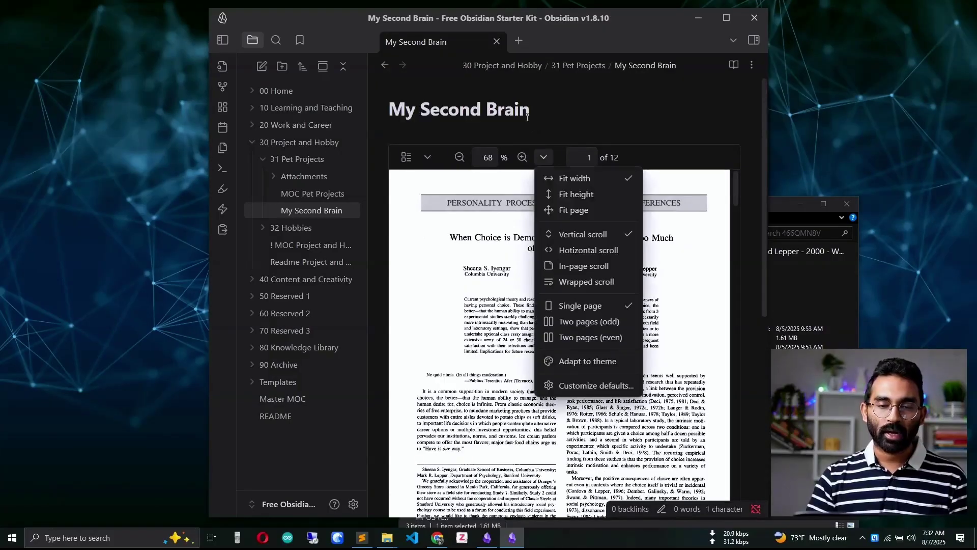
left_click(529, 124)
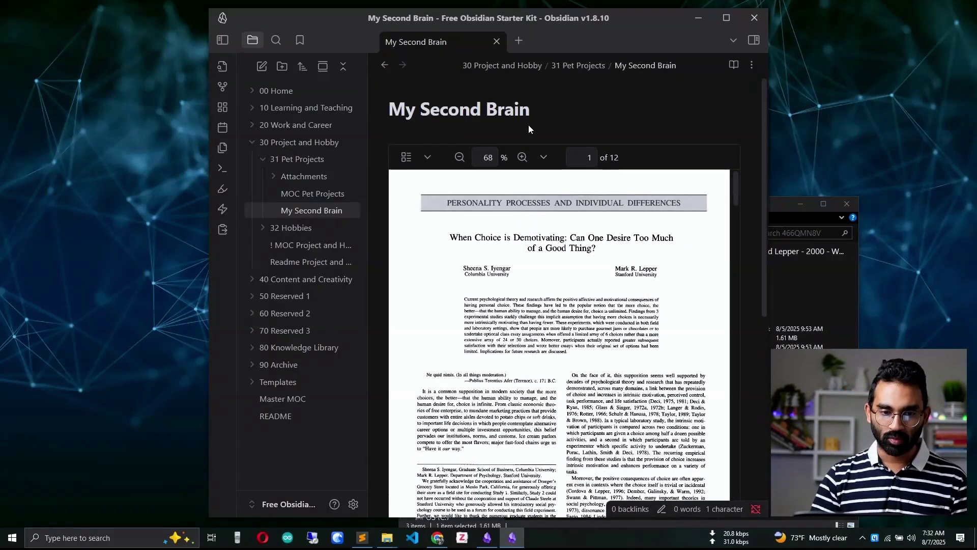
key("Down")
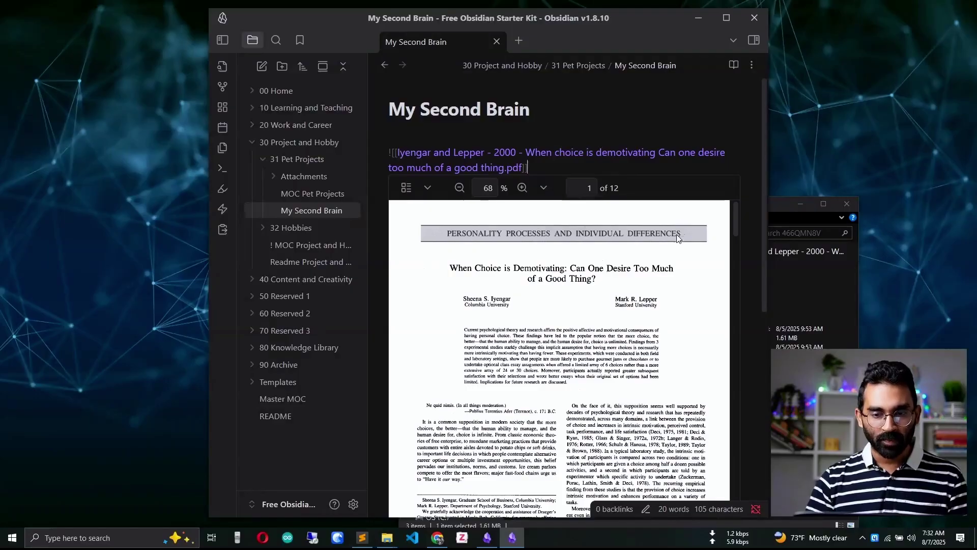
scroll(678, 237, "down", 4)
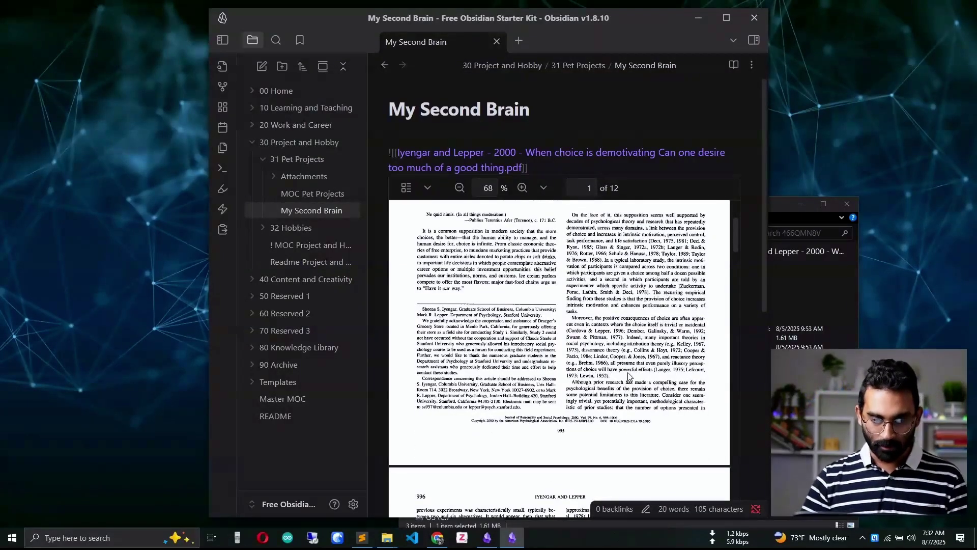
scroll(629, 377, "up", 4)
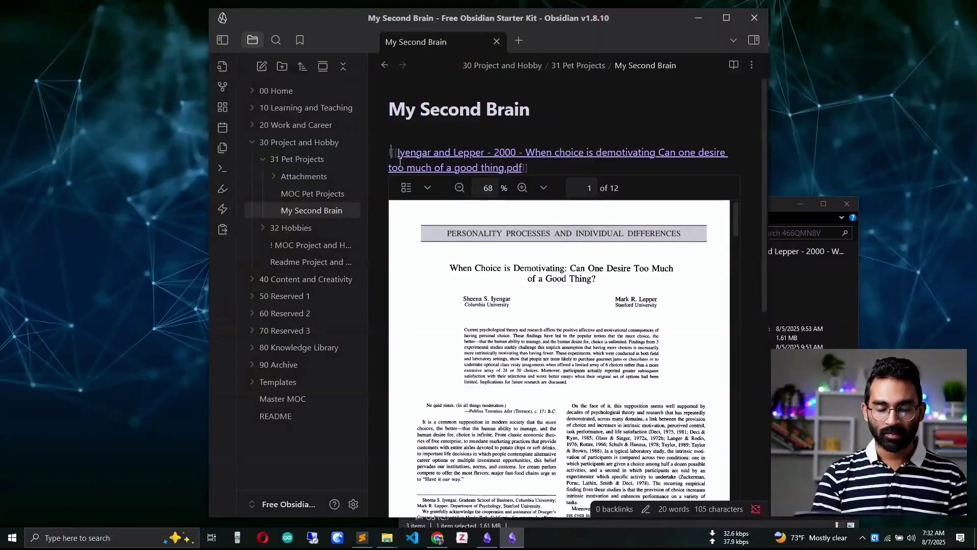
Turn the PDF embed into a plain link and add a level-three "Reference" heading above it.
key("BackSpace")
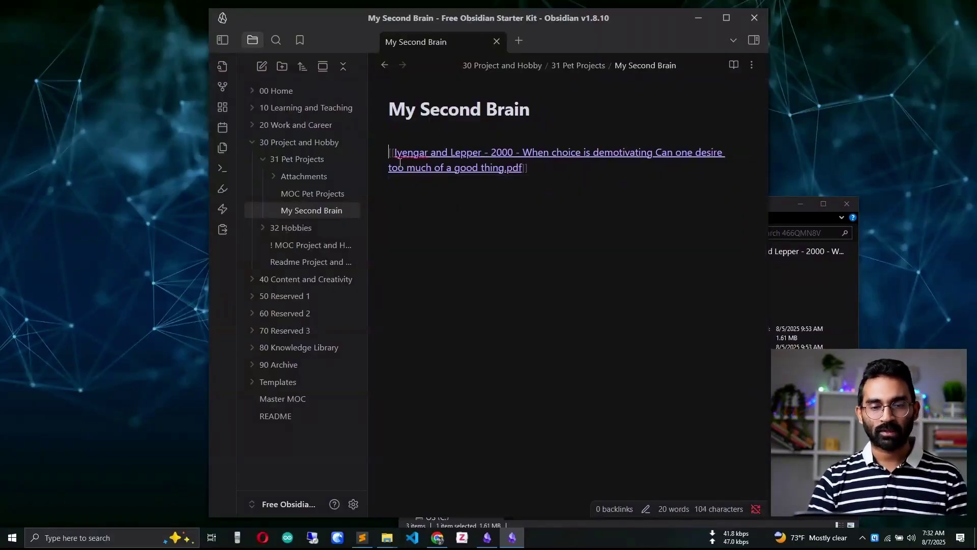
key("Return")
key("Return")
key("Up")
type("### Reference")
Insert several blank lines above the Reference heading and place the cursor on the note's first line.
key("Up")
key("Return")
key("Return")
key("Return")
key("Return")
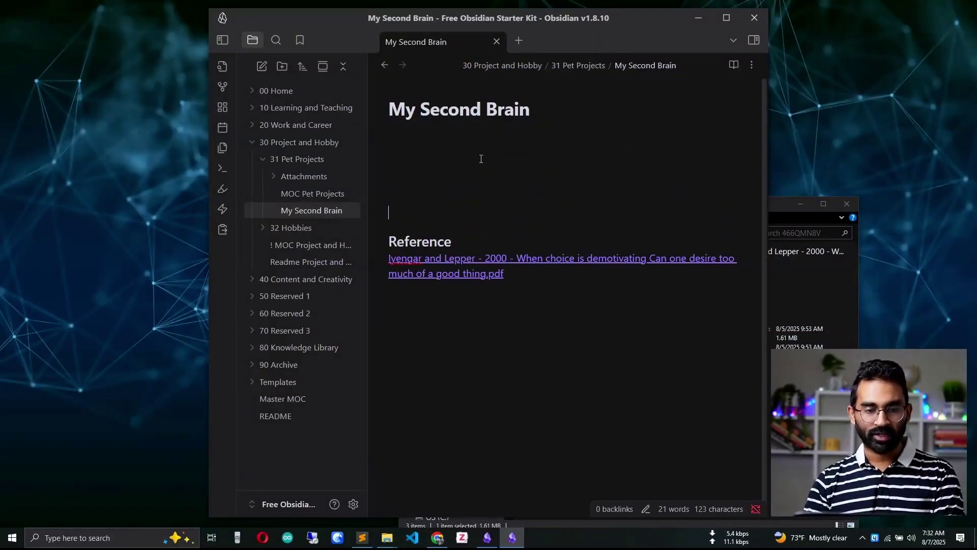
key("Return")
key("Return")
key("Return")
left_click(436, 149)
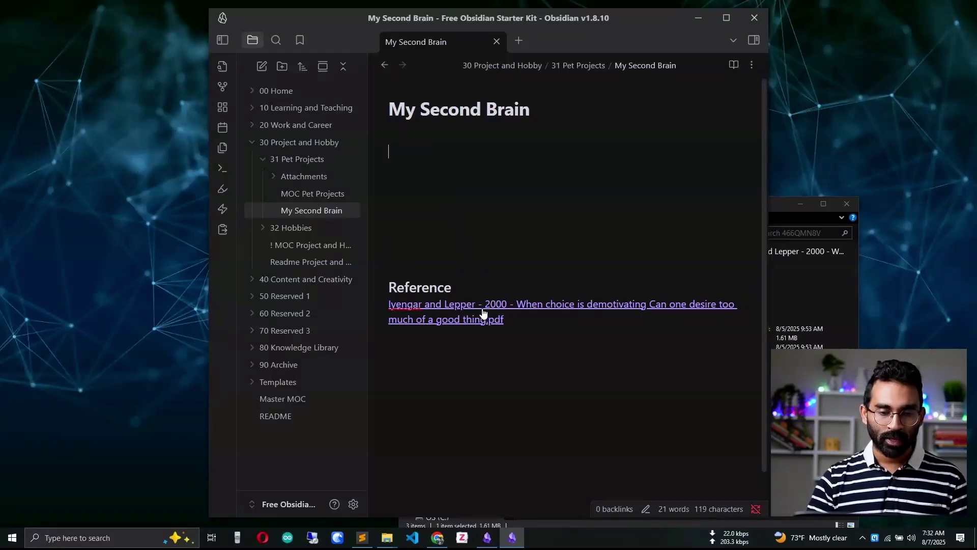
Open the PDF linked under the Reference heading in a new tab and view its first page.
mouse_move(481, 312)
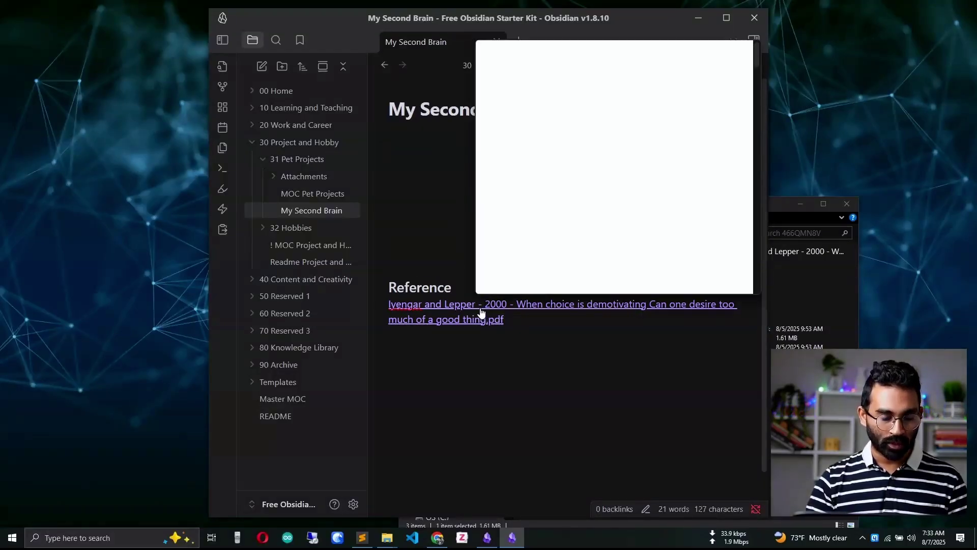
left_click(481, 307)
left_click(482, 307, "ctrl")
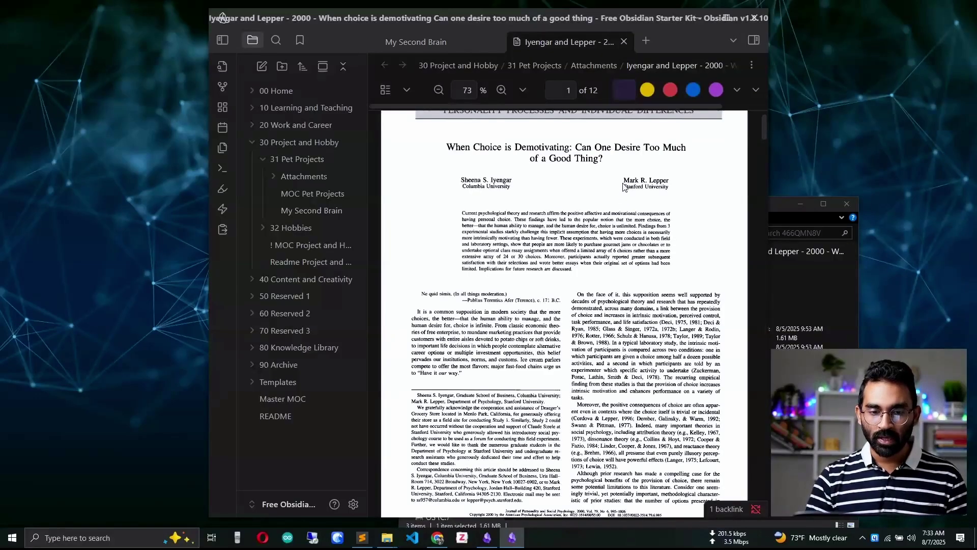
scroll(624, 187, "up", 1)
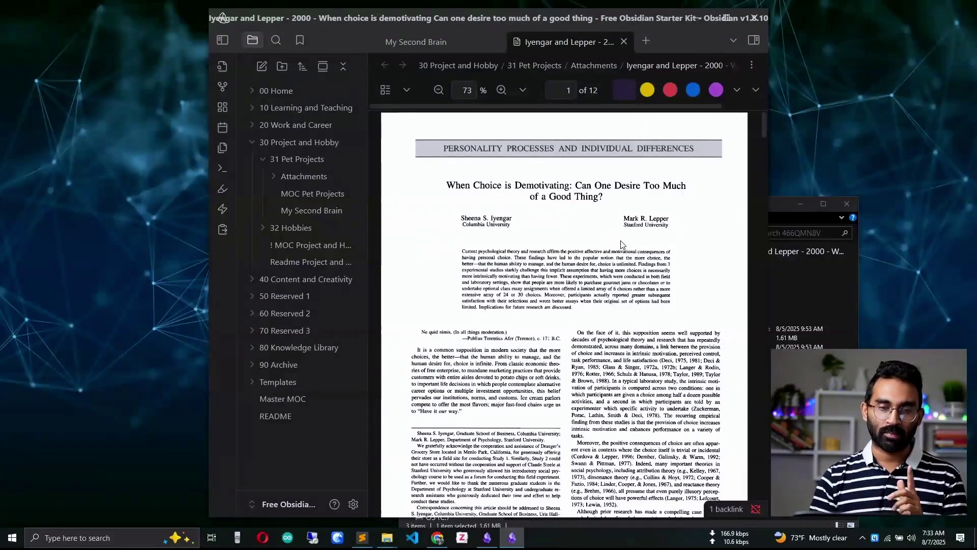
Return to the My Second Brain note, expand the Attachments folder under 31 Pet Projects, and widen the file list.
left_click(465, 44)
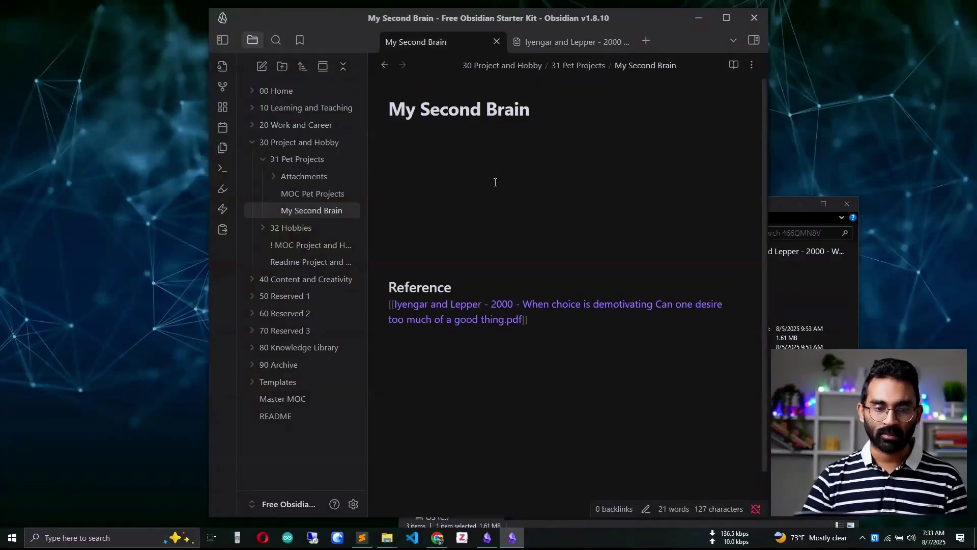
left_click(276, 181)
left_click_drag(370, 202, 430, 196)
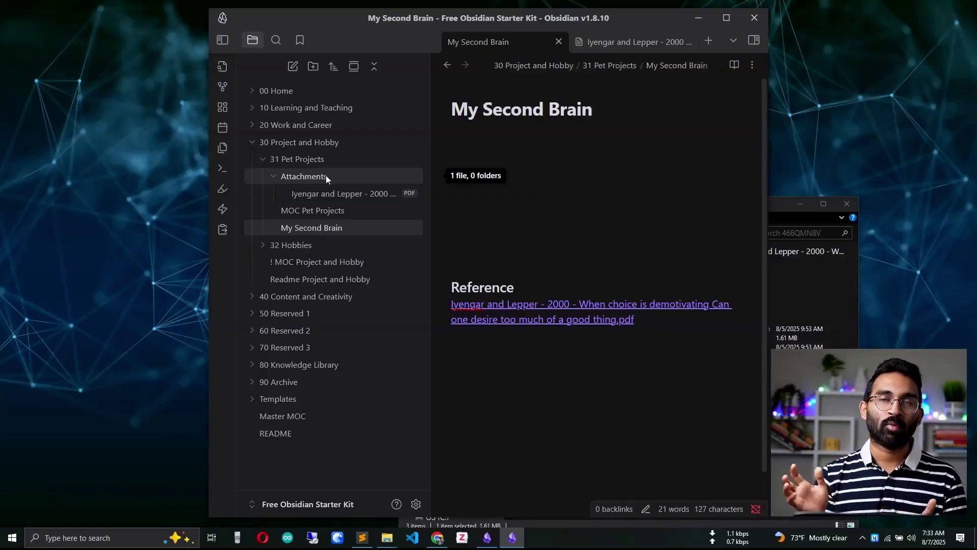
left_click(508, 169)
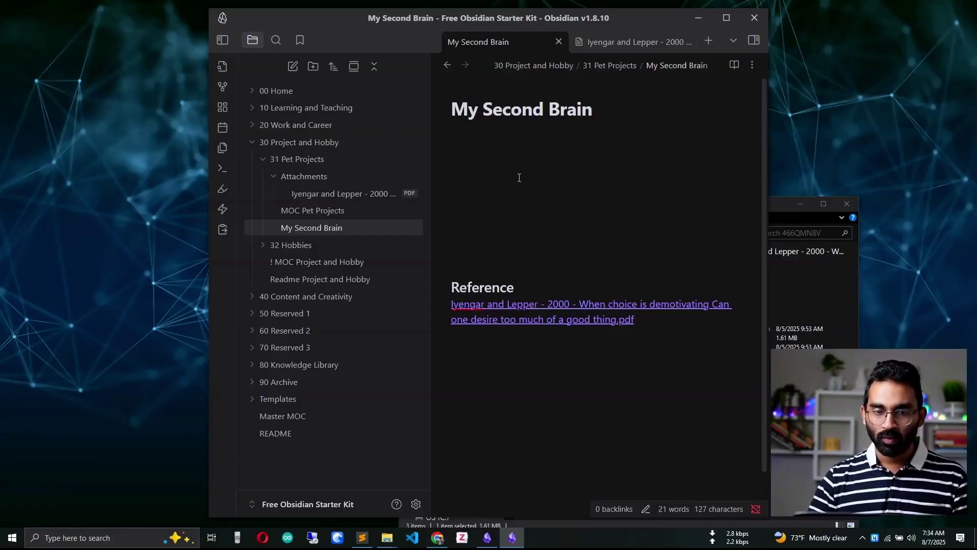
In the PDF, with the file list narrowed, select the opening sentence from "It is a common supposition" to "choice is infinite.".
left_click(615, 38)
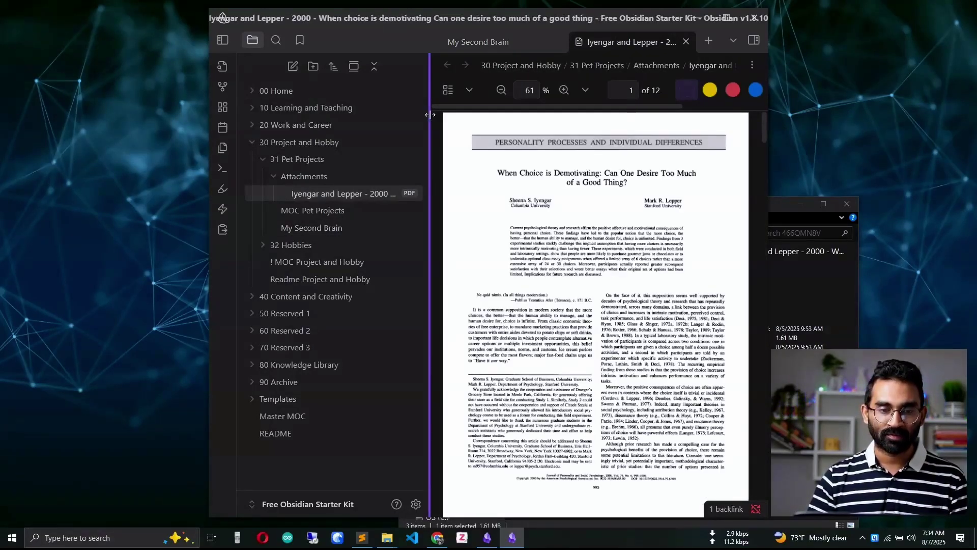
left_click_drag(430, 115, 363, 115)
scroll(441, 245, "down", 3)
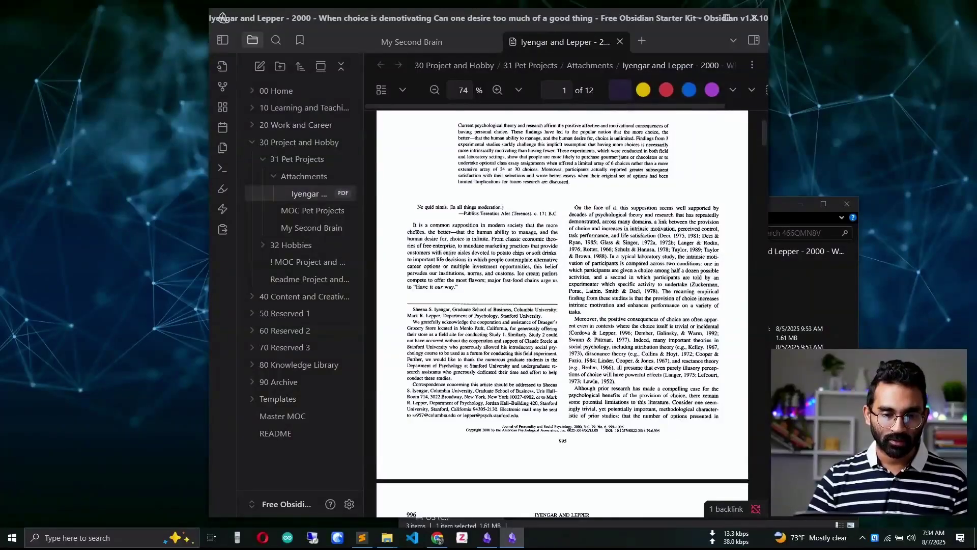
scroll(416, 234, "up", 8)
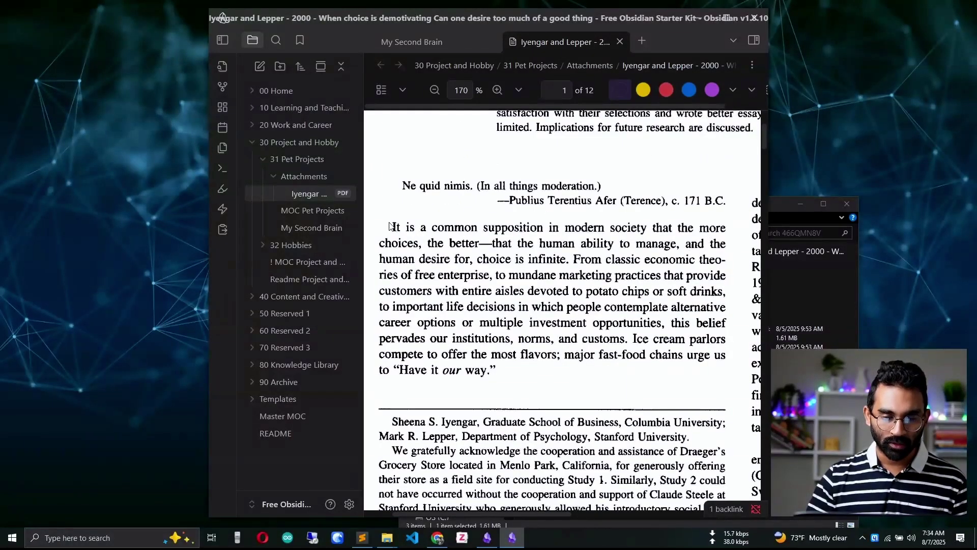
left_click_drag(391, 227, 571, 263)
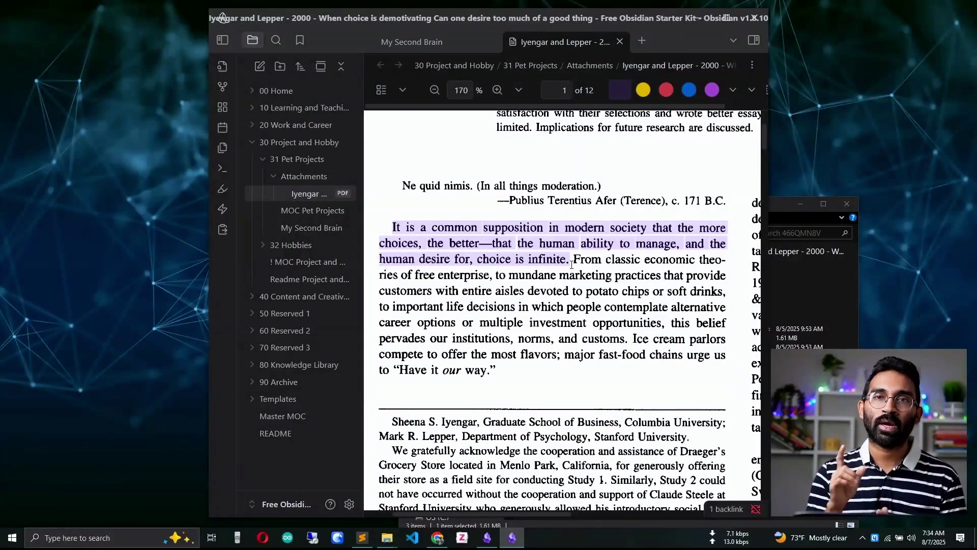
Switch to Chrome, look over the decision paralysis blog post, and return to the PDF in Obsidian.
key("alt+Tab")
scroll(642, 206, "down", 1)
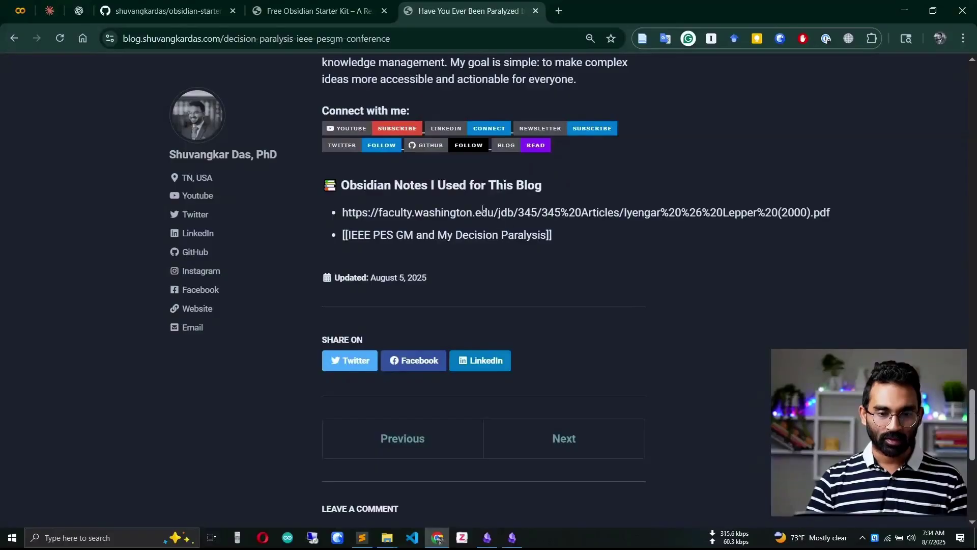
scroll(576, 191, "up", 15)
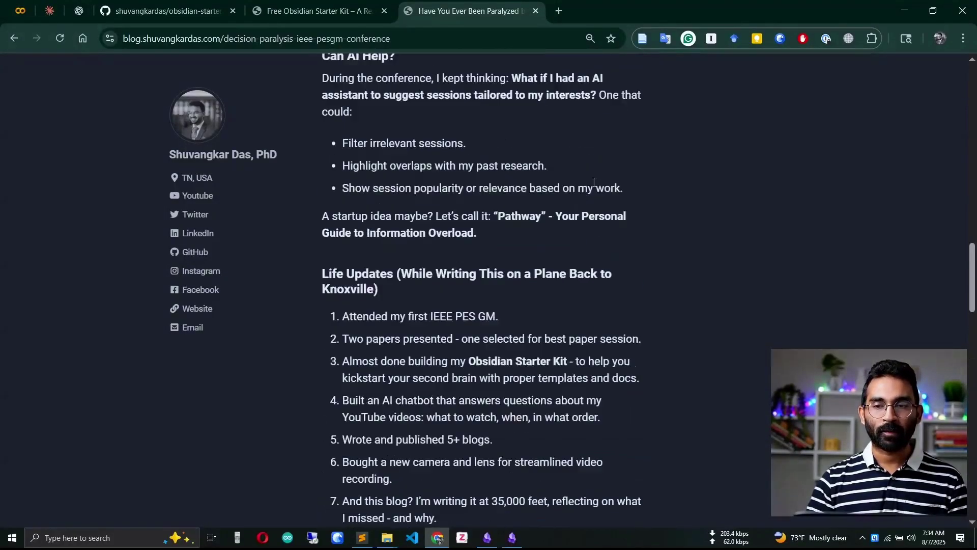
key("alt+Tab")
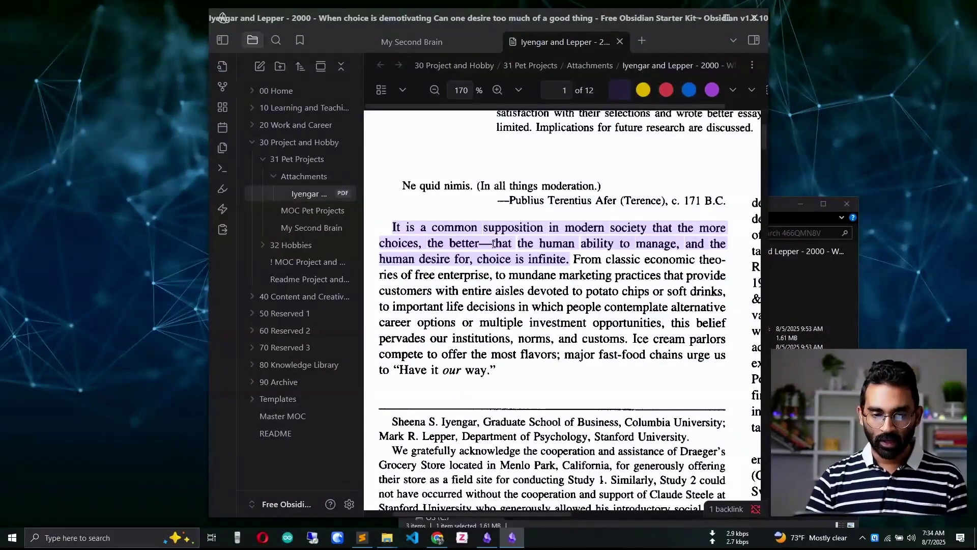
Copy the selected opening sentence as a yellow Quote in callout with Title & page, and paste it into the My Second Brain note.
right_click(496, 228)
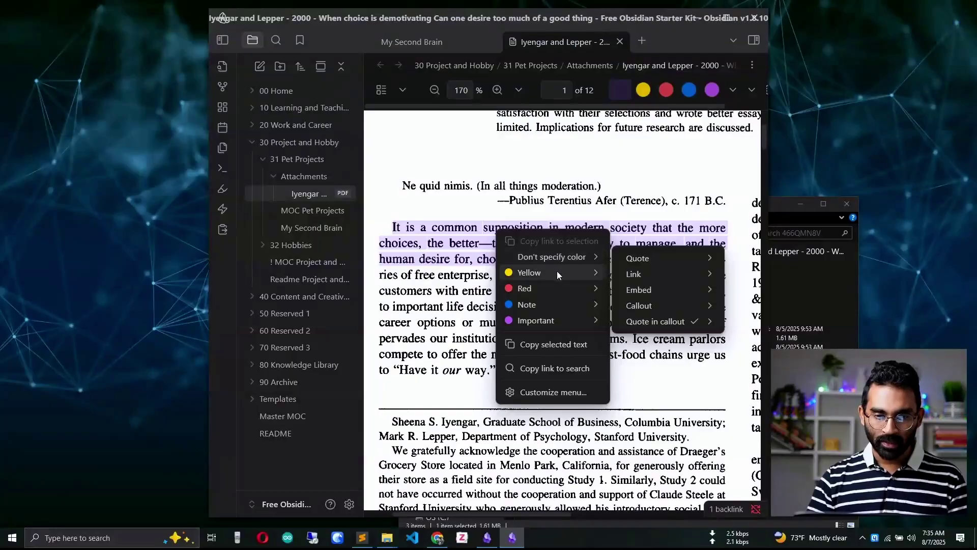
mouse_move(561, 273)
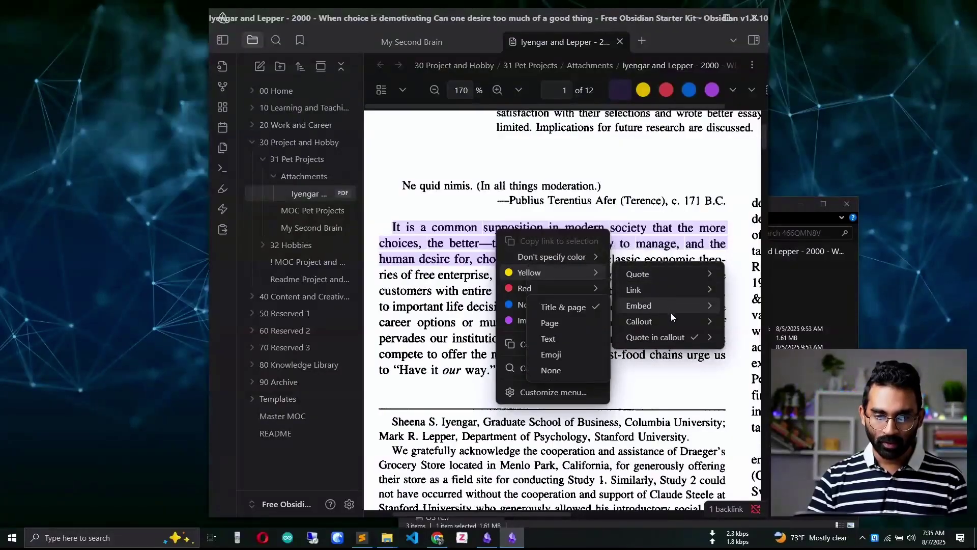
mouse_move(646, 342)
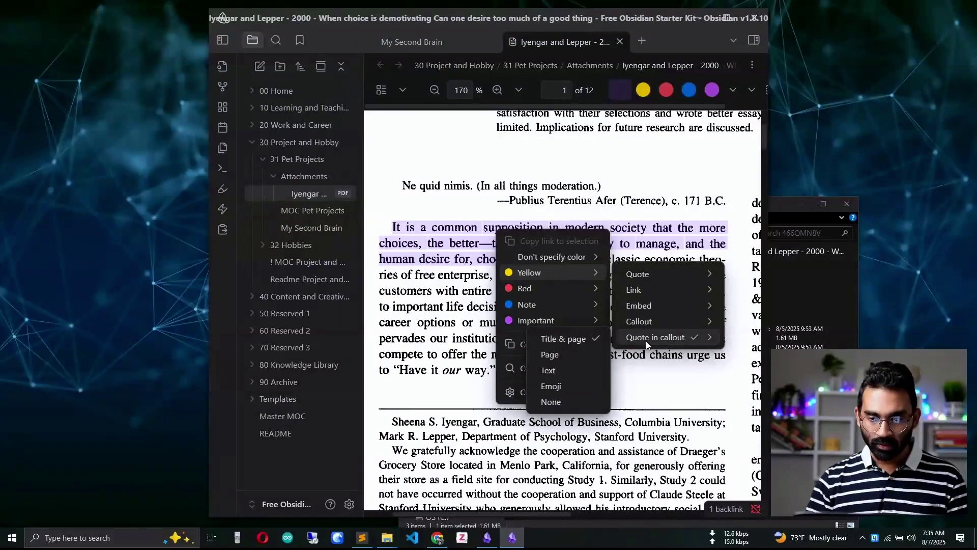
left_click(583, 339)
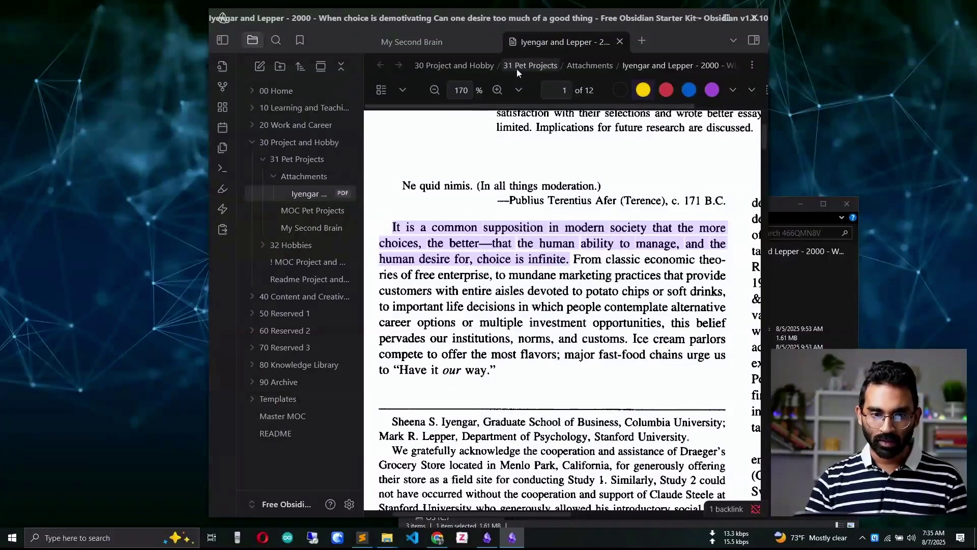
left_click(438, 46)
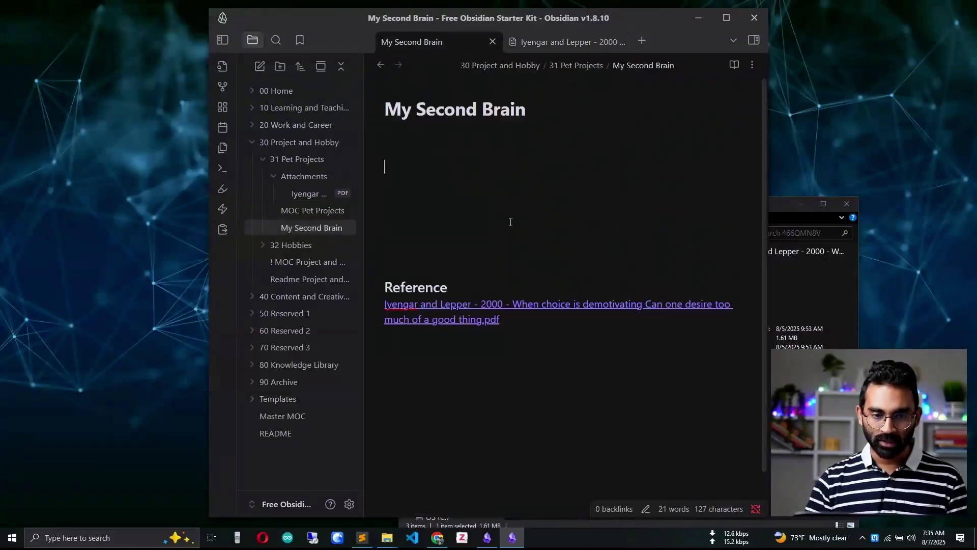
key("ctrl+v")
left_click(473, 324)
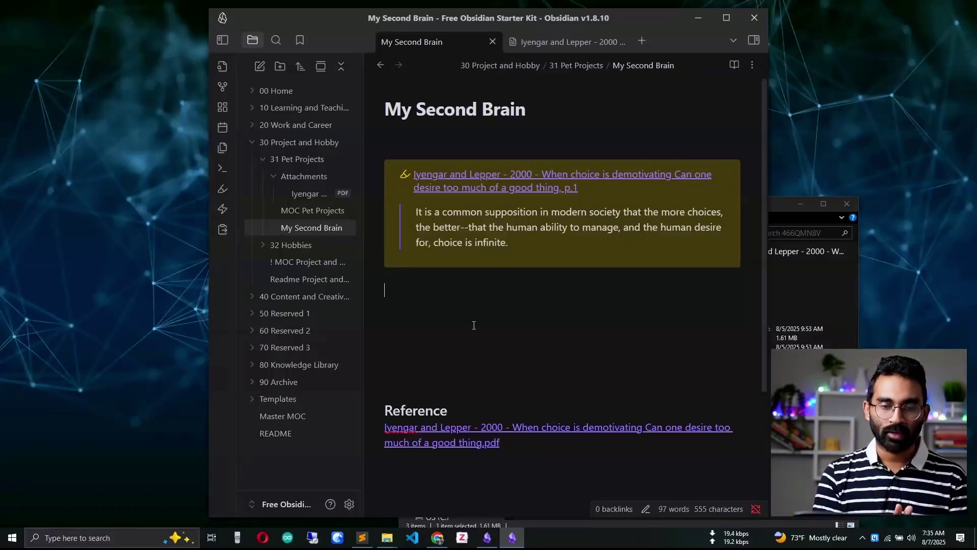
Close the PDF tab, follow the callout's p.1 link to view the highlighted sentence in the PDF, and return to the note.
left_click(577, 39)
middle_click(577, 40)
mouse_move(524, 174)
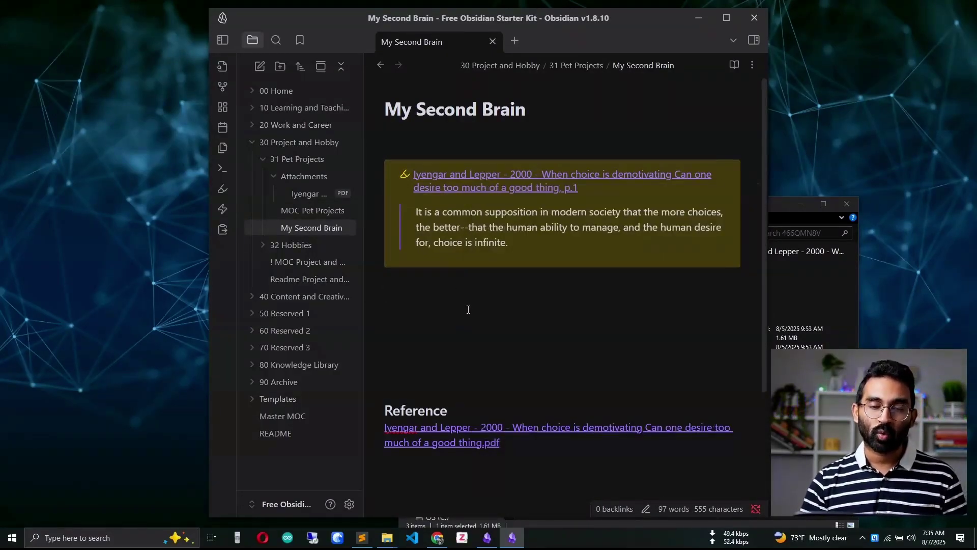
mouse_move(470, 188)
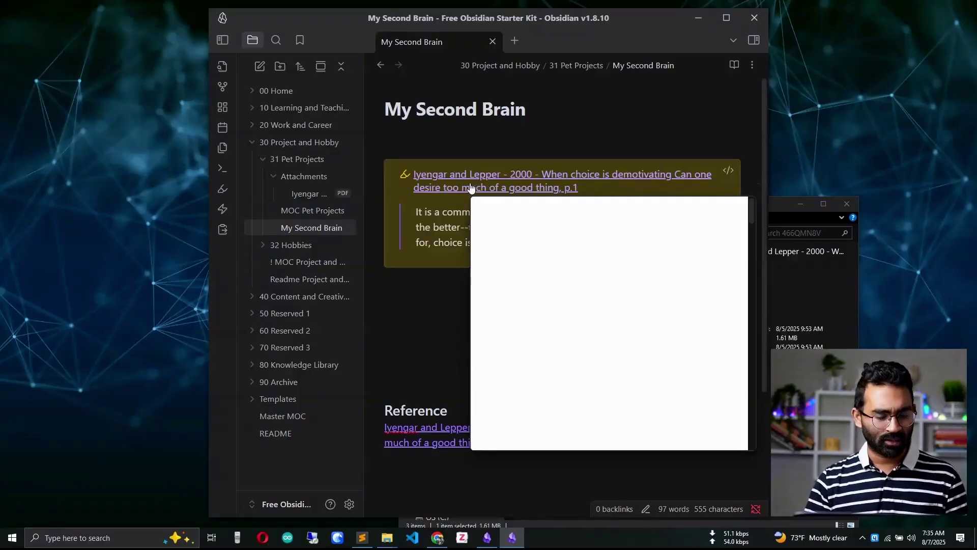
left_click(469, 182, "ctrl")
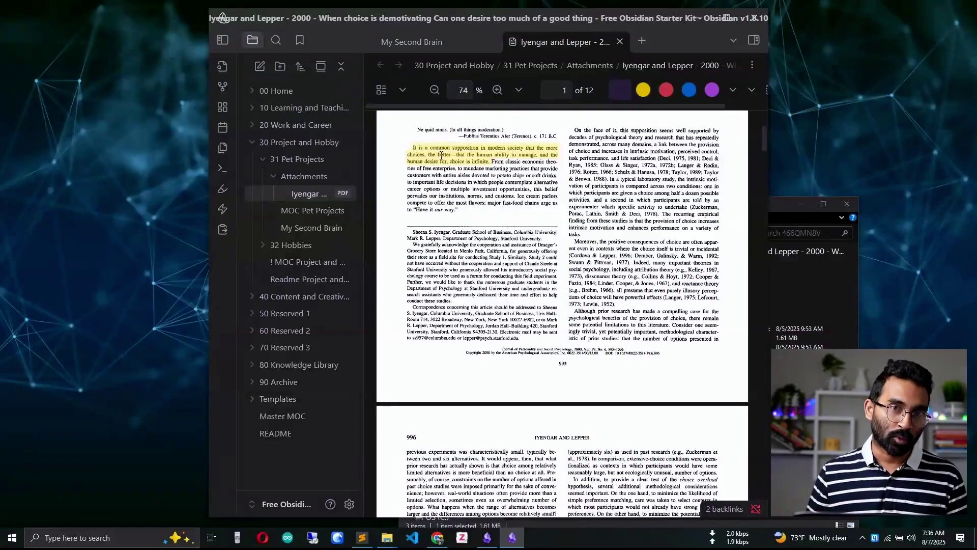
middle_click(567, 40)
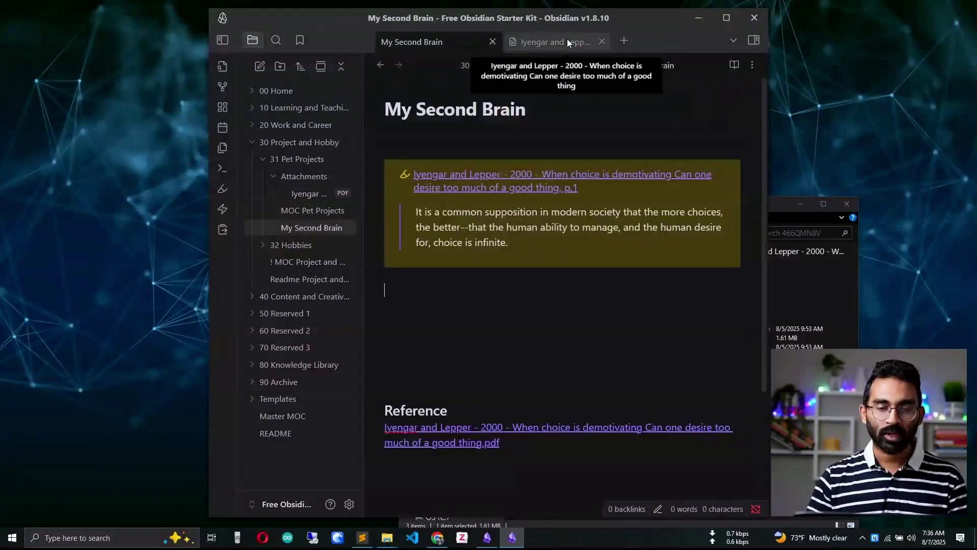
Copy the "Study 1 involved a field experiment" sentence on page 2 as a yellow Quote in callout with Title & page, and paste it below the first callout.
left_click(471, 190)
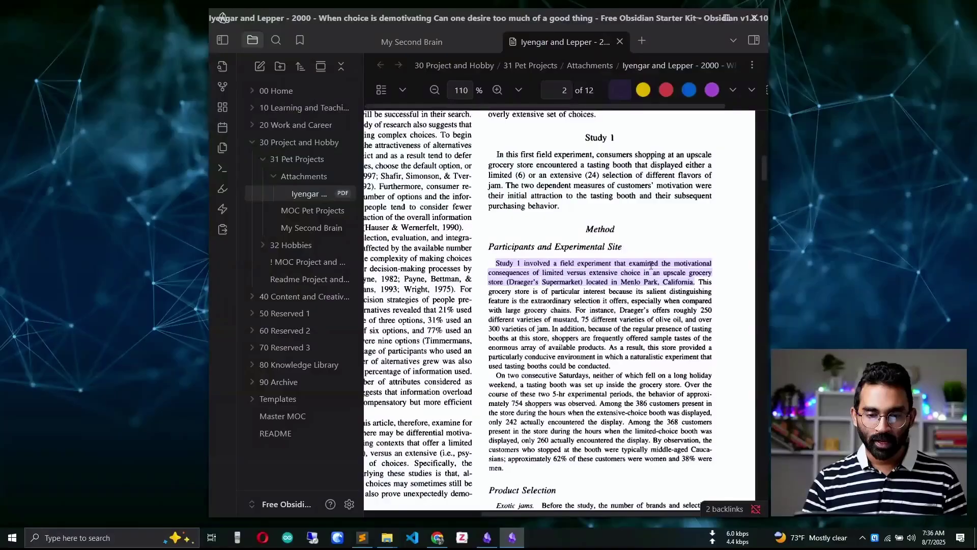
right_click(651, 265)
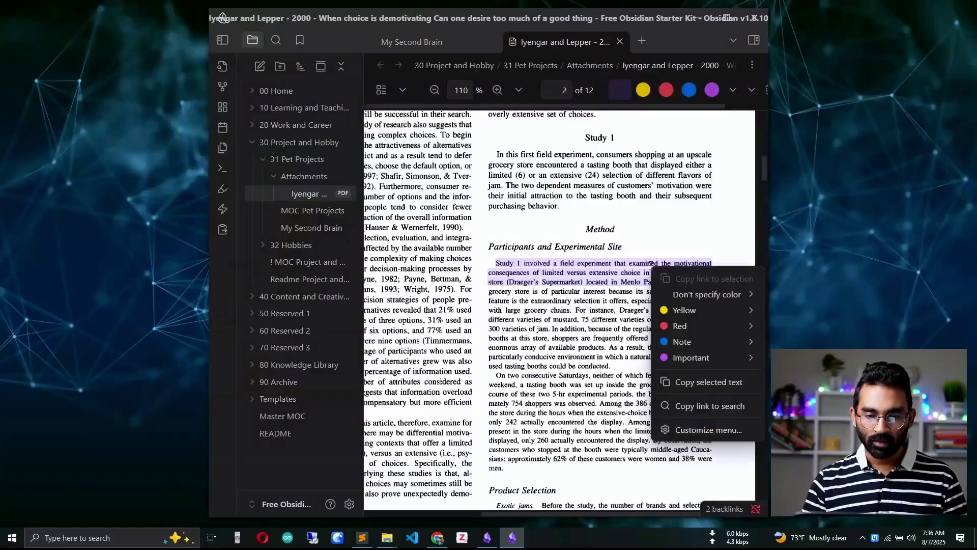
mouse_move(723, 312)
mouse_move(651, 377)
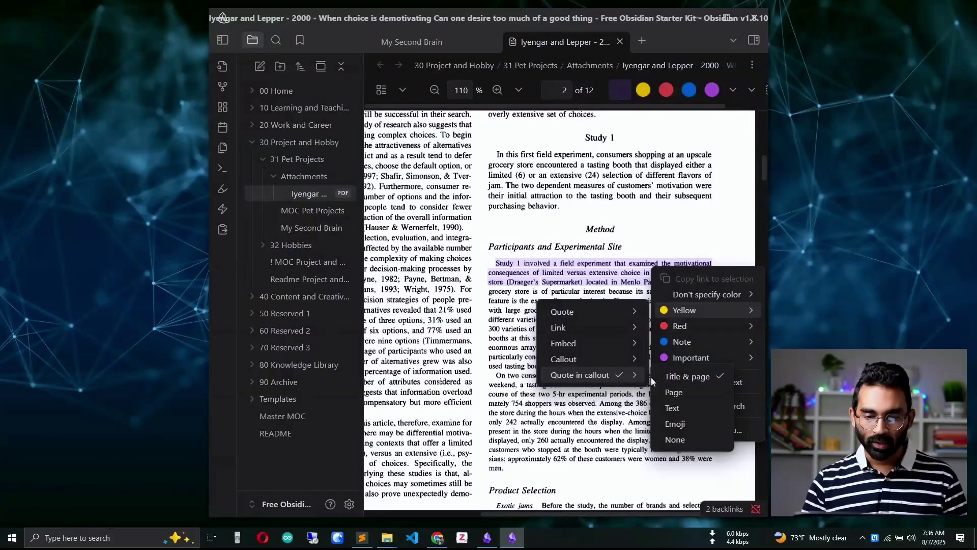
left_click(679, 377)
left_click(429, 43)
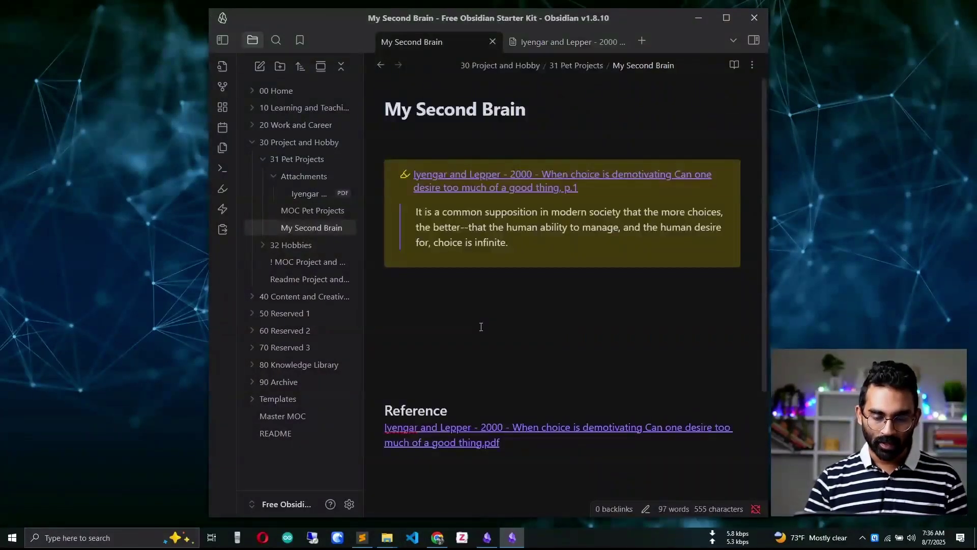
left_click(481, 327)
type("Iyengar and Lepper - 2000 - When choice is demotivating Can one desire too much of a good thing, p.2 Study 1 involved a field experiment that examined the motivational consequences of limited versus extensive choice in an upscale grocery store (Draeger's Supermarket) located in Menlo Park, California.")
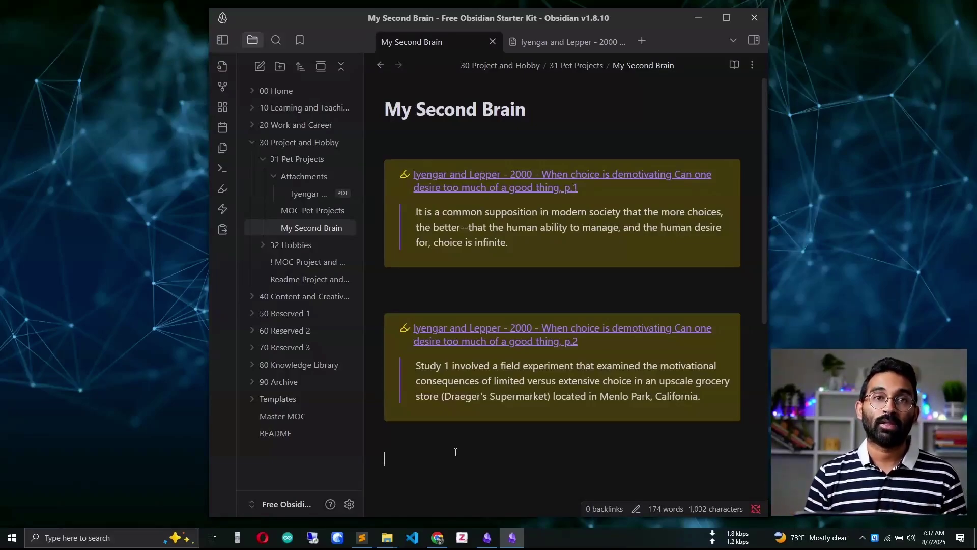
left_click(593, 43)
left_click(438, 42)
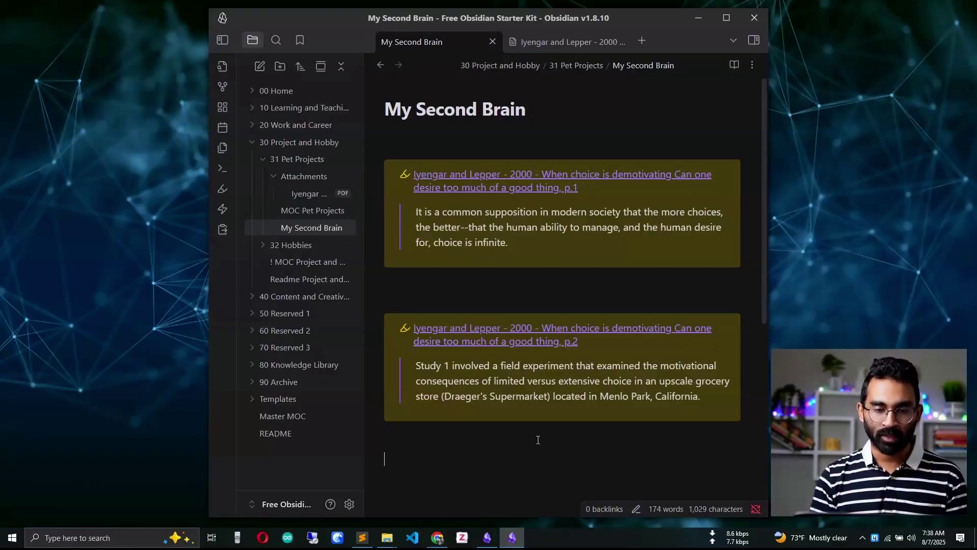
Assign the hotkey Ctrl + Shift + C to the command "PDF++: Copy link to selection or annotation" and close the settings.
left_click(350, 503)
scroll(326, 344, "down", 1)
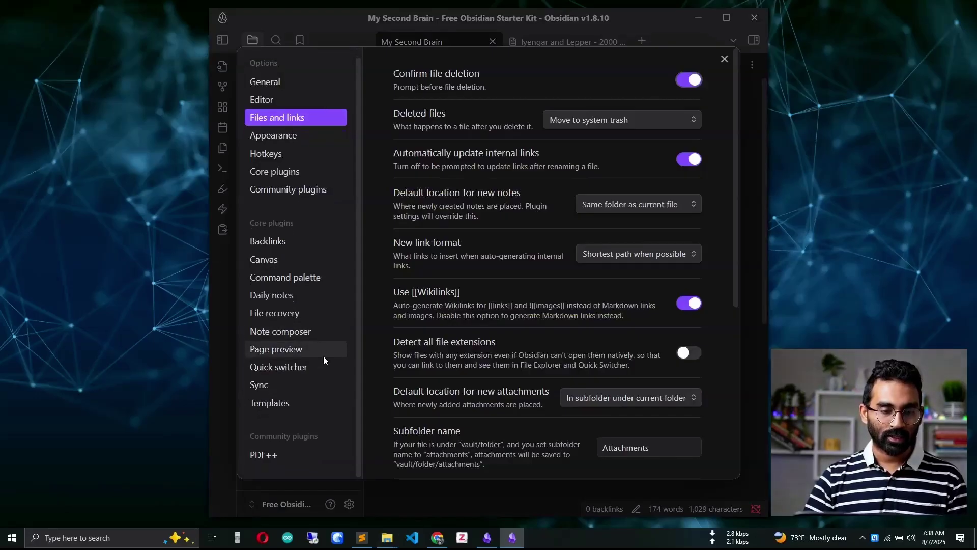
scroll(323, 356, "up", 1)
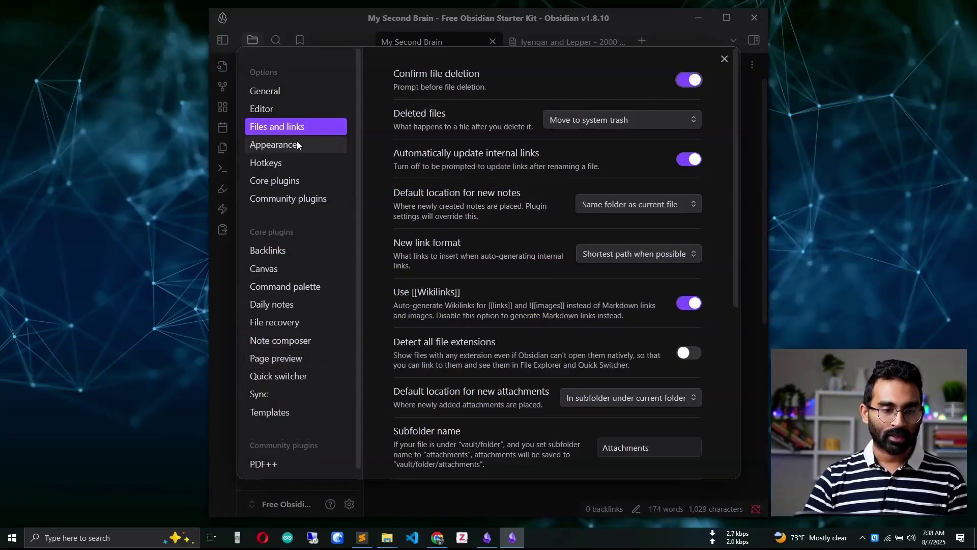
left_click(282, 167)
type("pdf++")
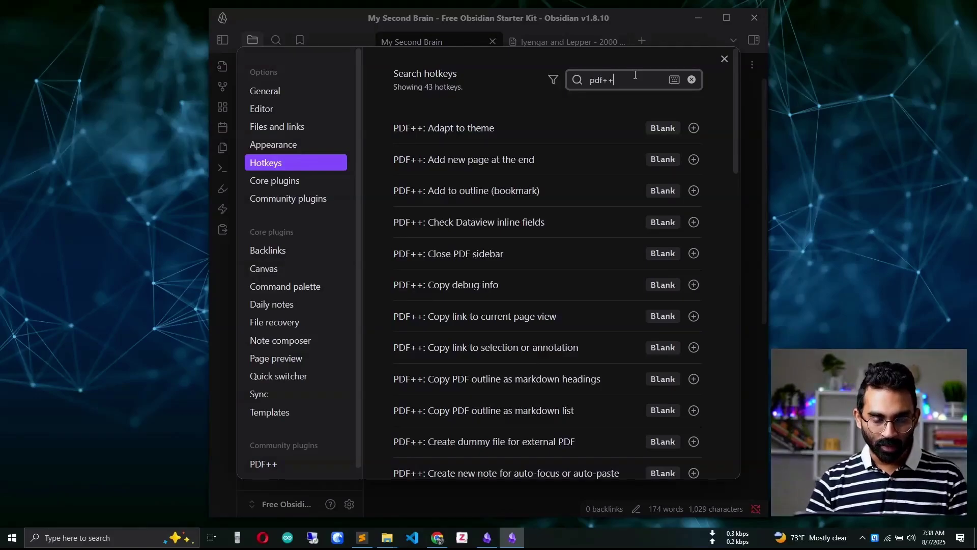
scroll(516, 294, "down", 1)
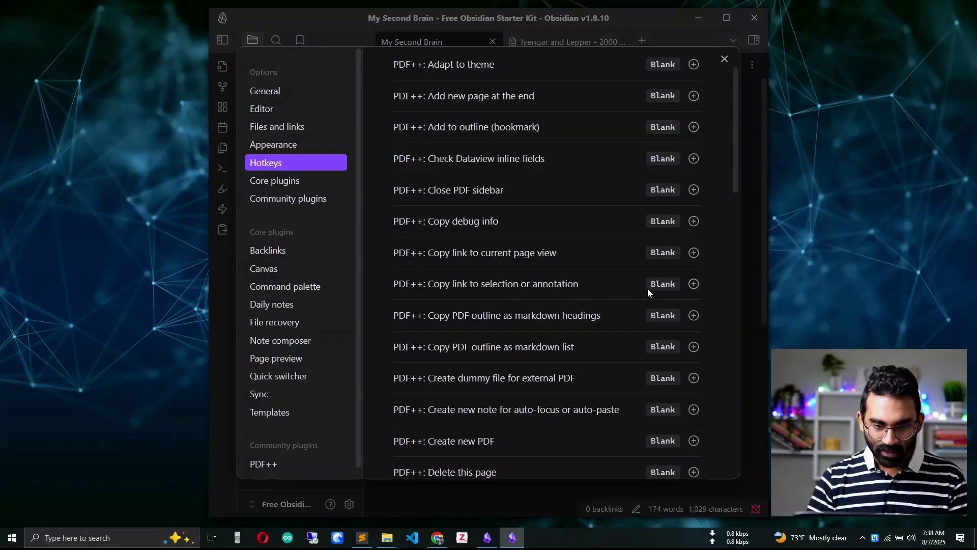
left_click(693, 286)
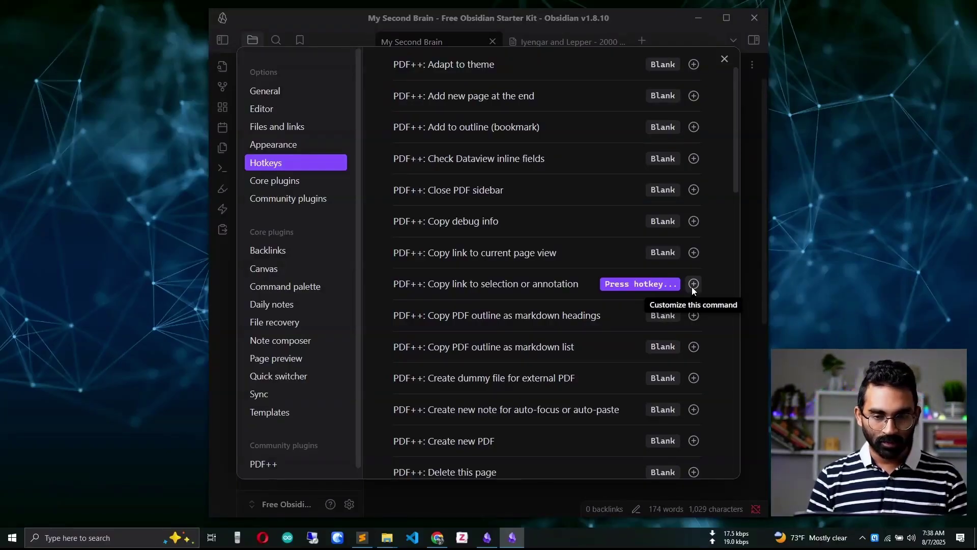
key("ctrl+shift+c")
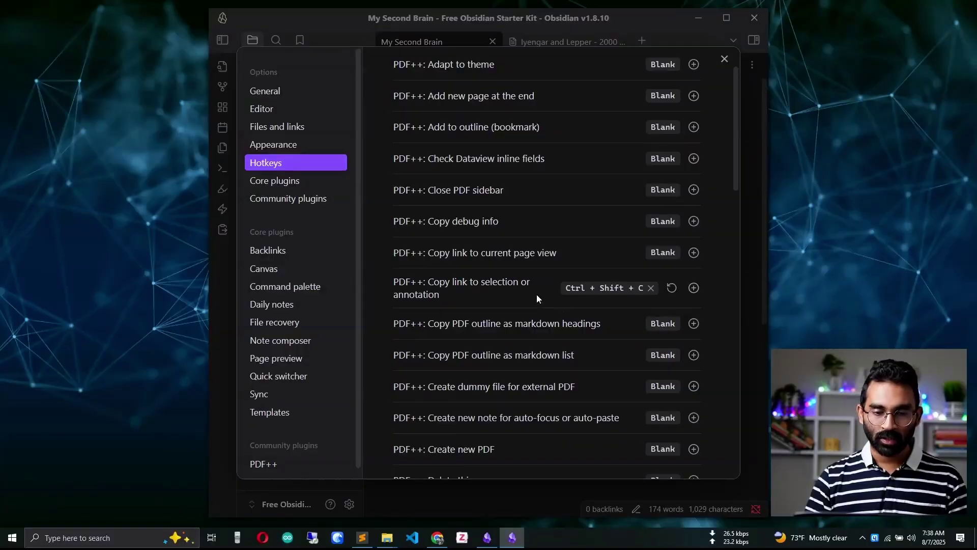
left_click(723, 60)
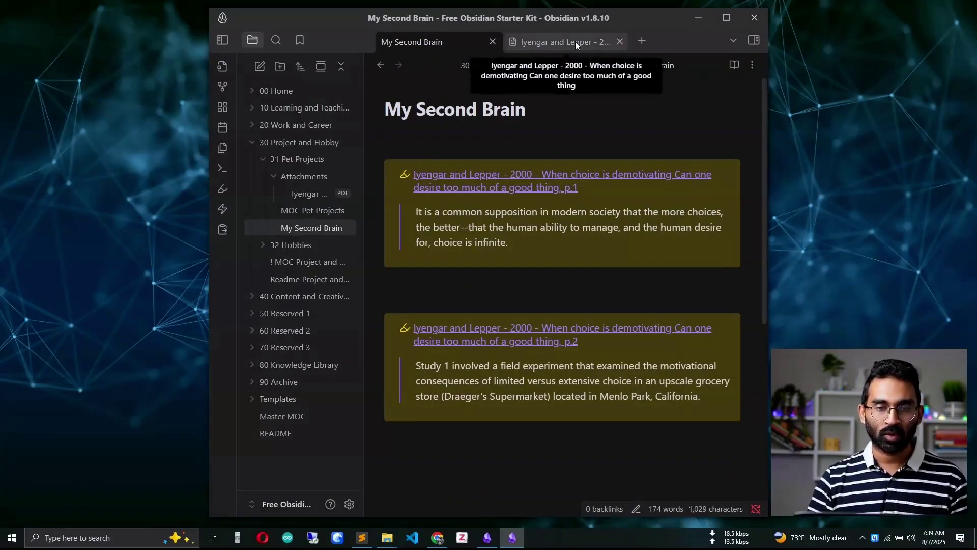
Copy the link to the Subsequent Purchasing Behavior paragraph on page 3 of the PDF and paste it as a callout below the second one.
left_click(577, 43)
scroll(588, 283, "down", 4)
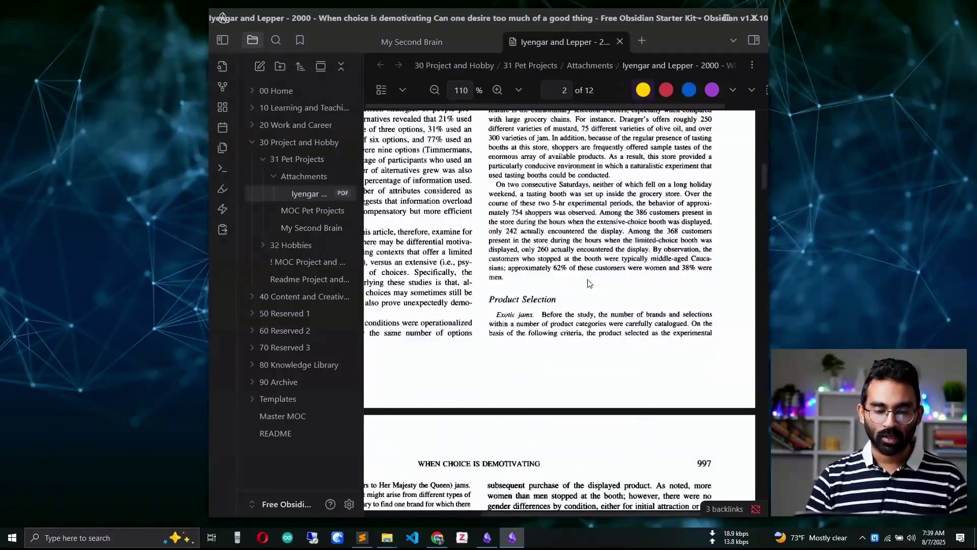
scroll(587, 283, "down", 8)
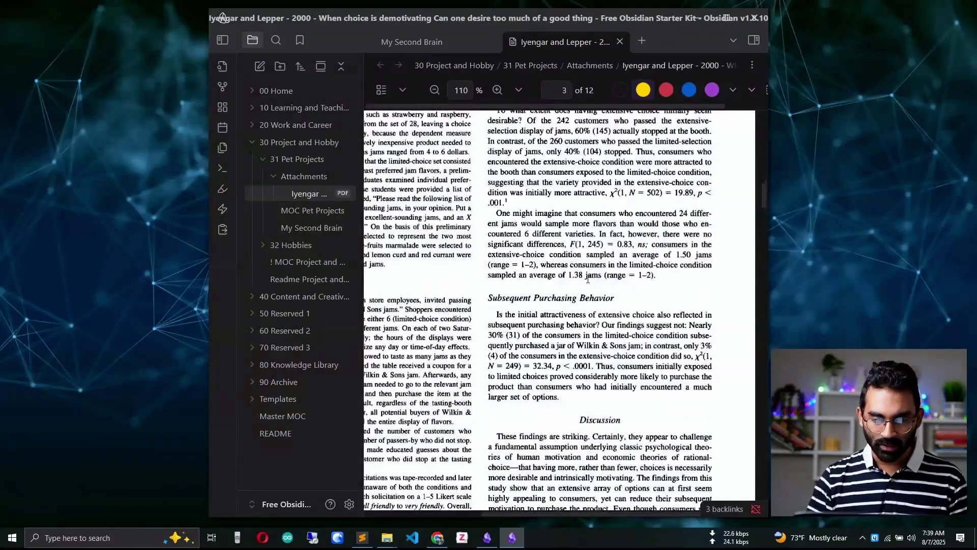
scroll(588, 279, "down", 2)
scroll(588, 279, "left", 2)
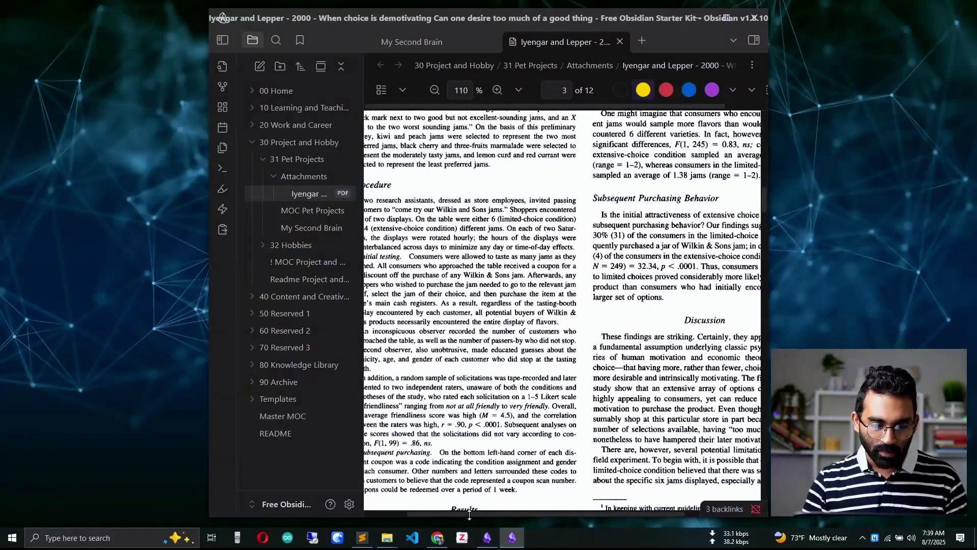
left_click_drag(470, 515, 541, 514)
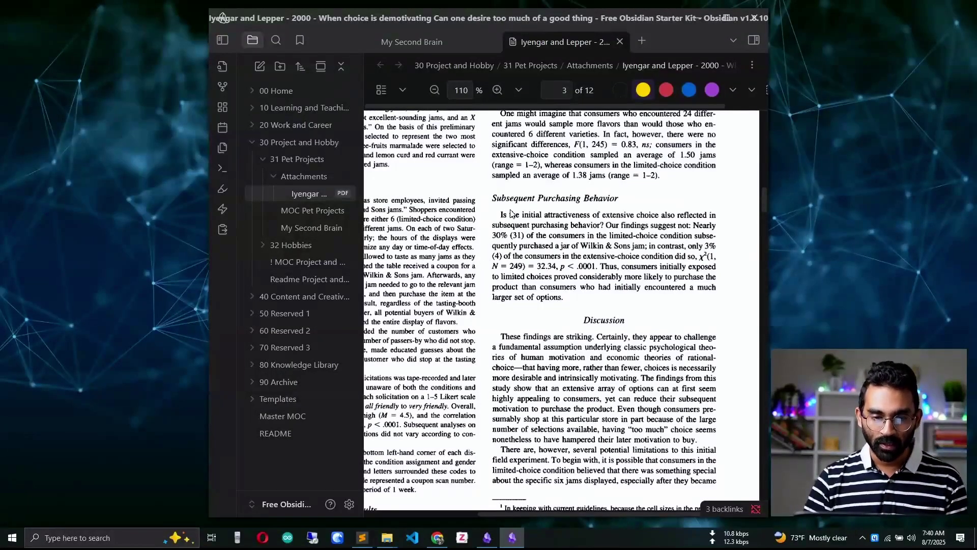
left_click_drag(502, 215, 562, 305)
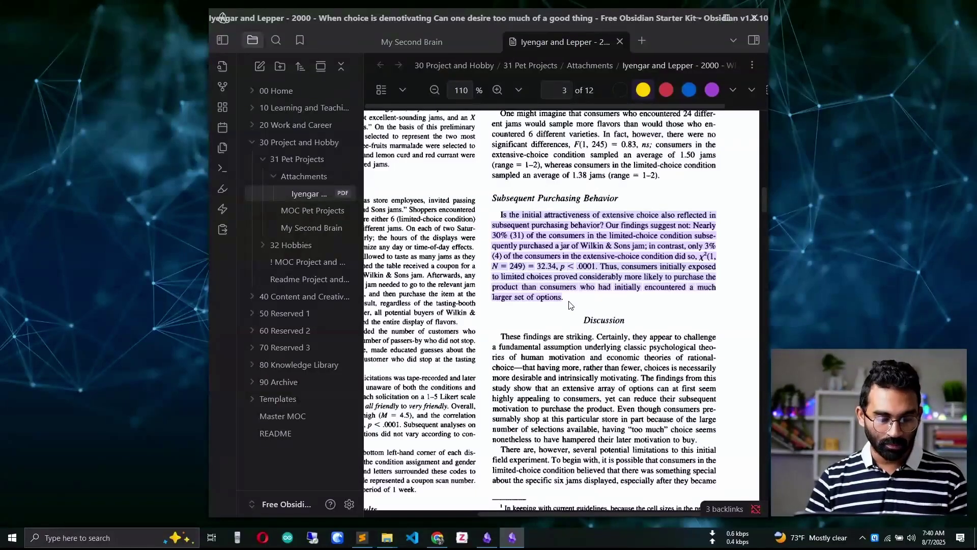
left_click(458, 43)
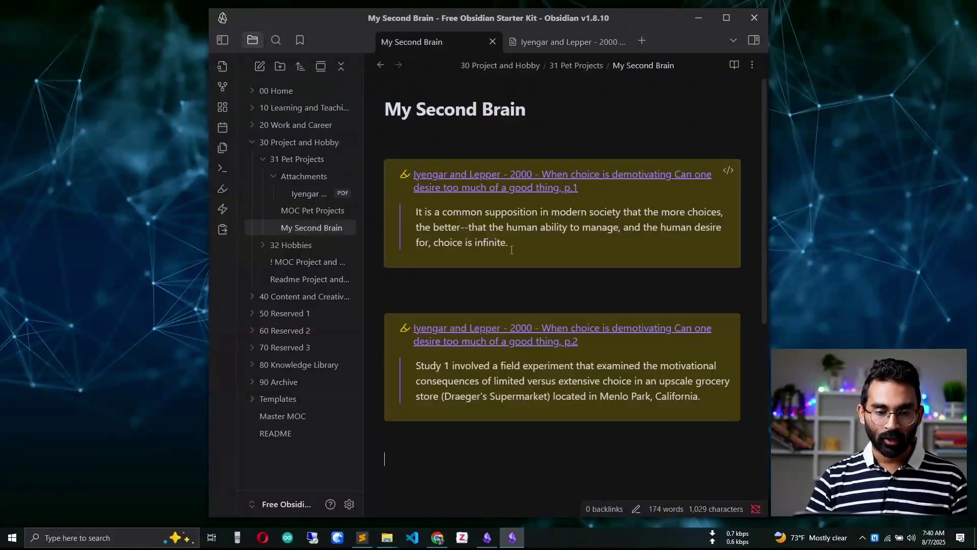
key("Return")
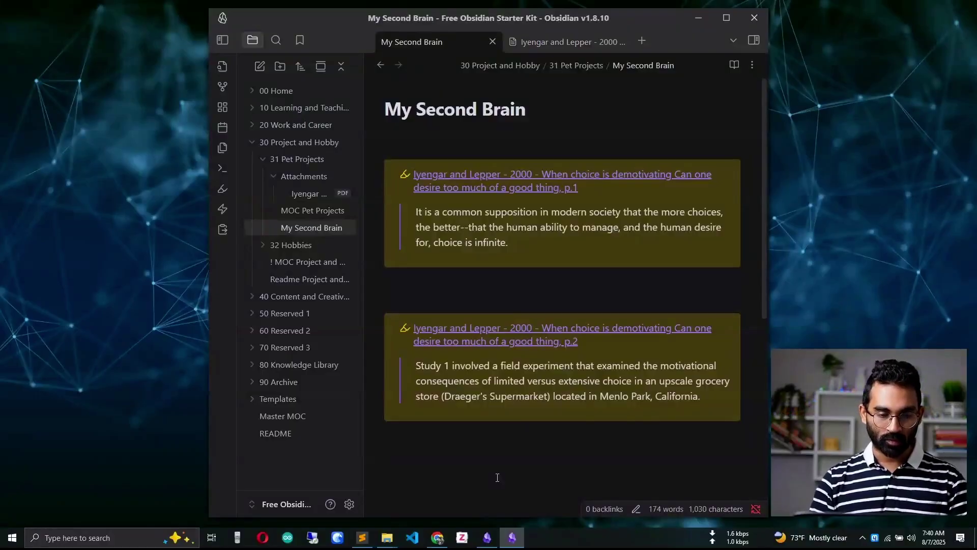
key("ctrl+v")
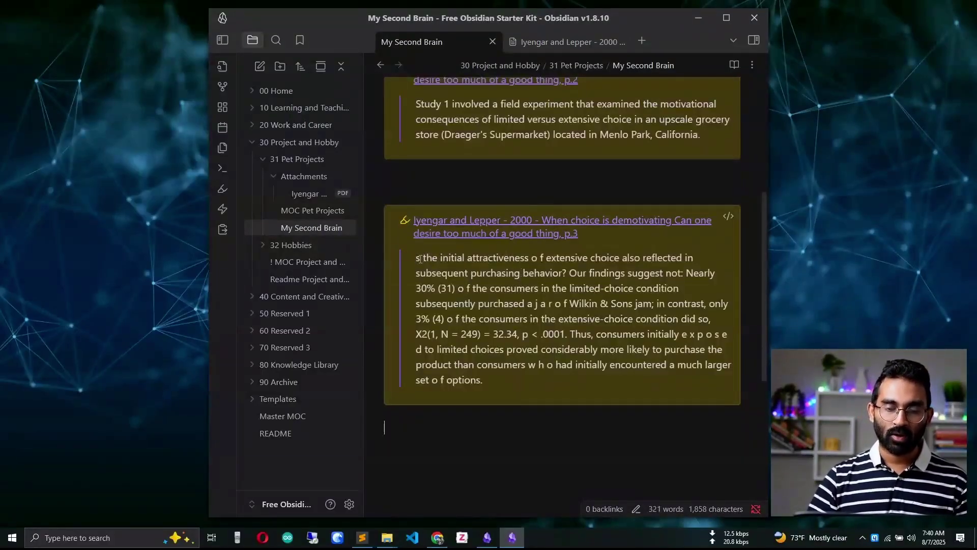
Check the page 3 highlight in the PDF and correct the first word of the third callout's quote to "Is".
left_click(562, 42)
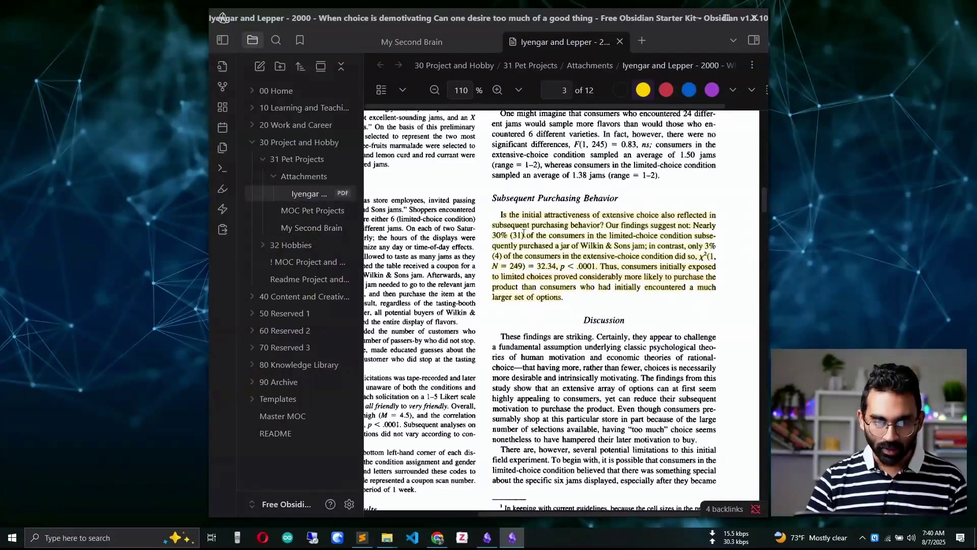
key("ctrl+Tab")
key("ctrl+a")
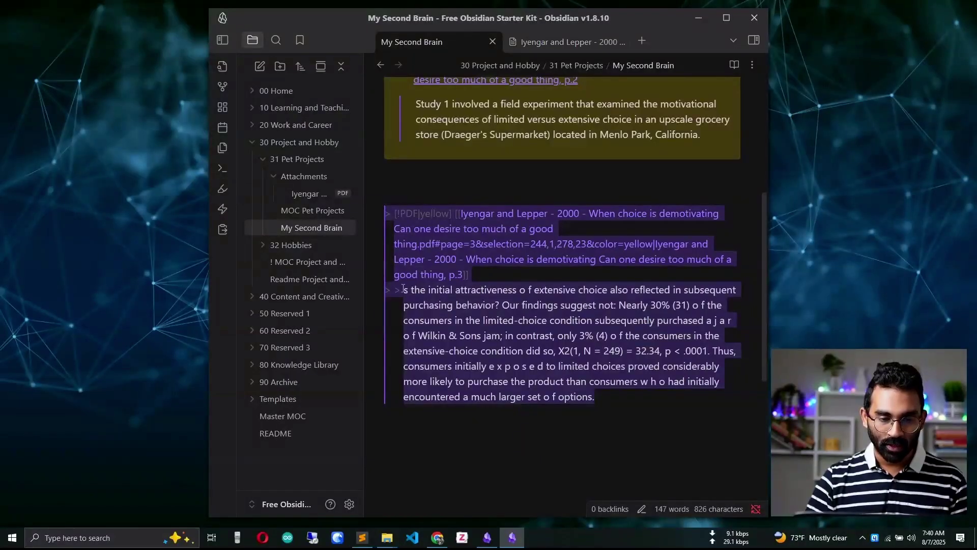
key("Right")
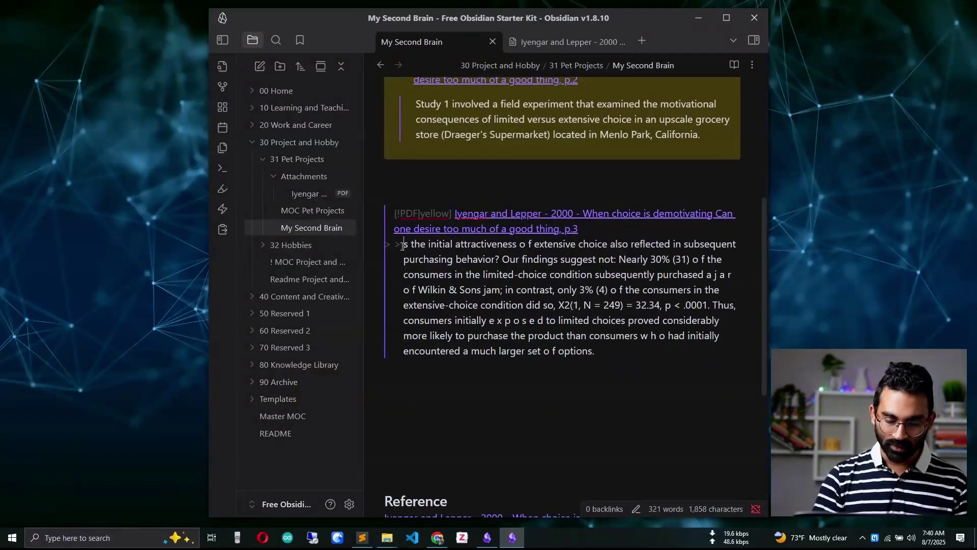
left_click(466, 420)
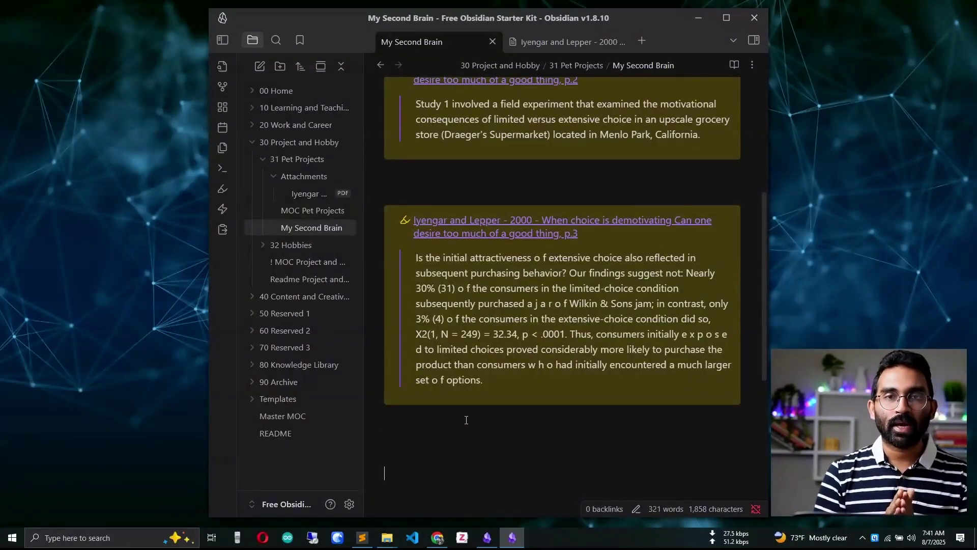